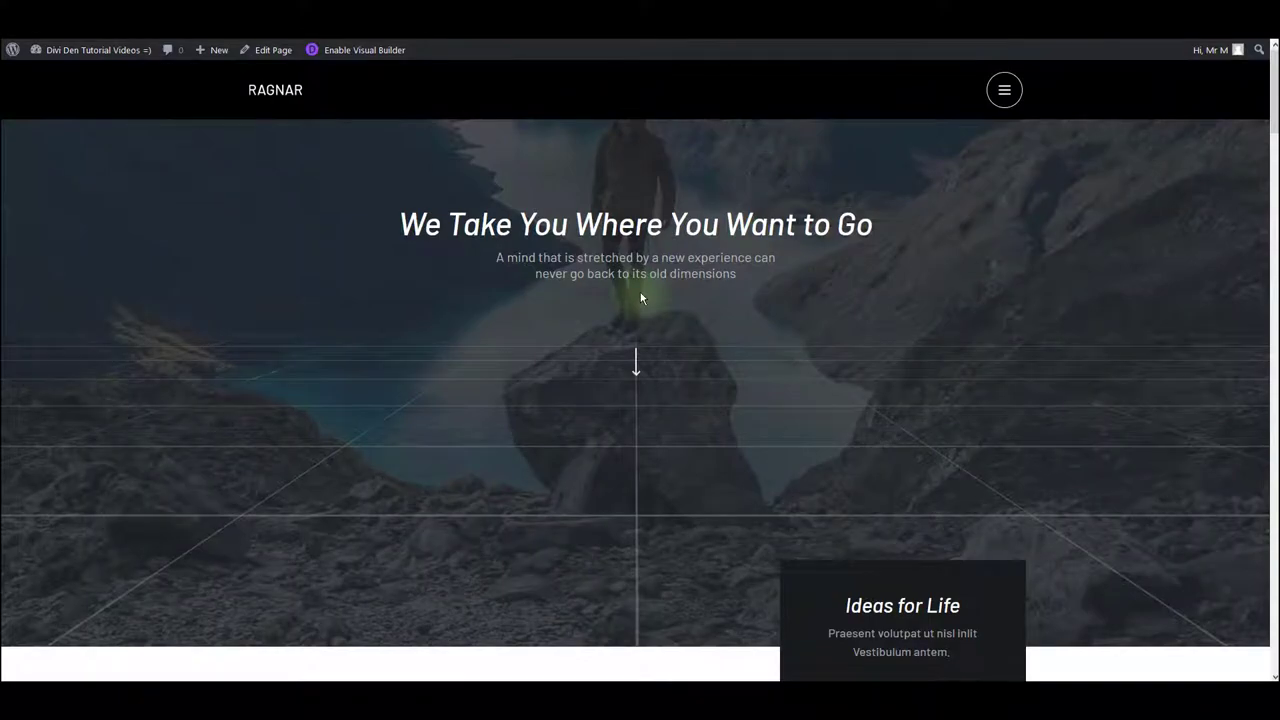
{"action": "scroll", "coordinate": [641, 296], "scroll_direction": "down", "scroll_amount": 10}
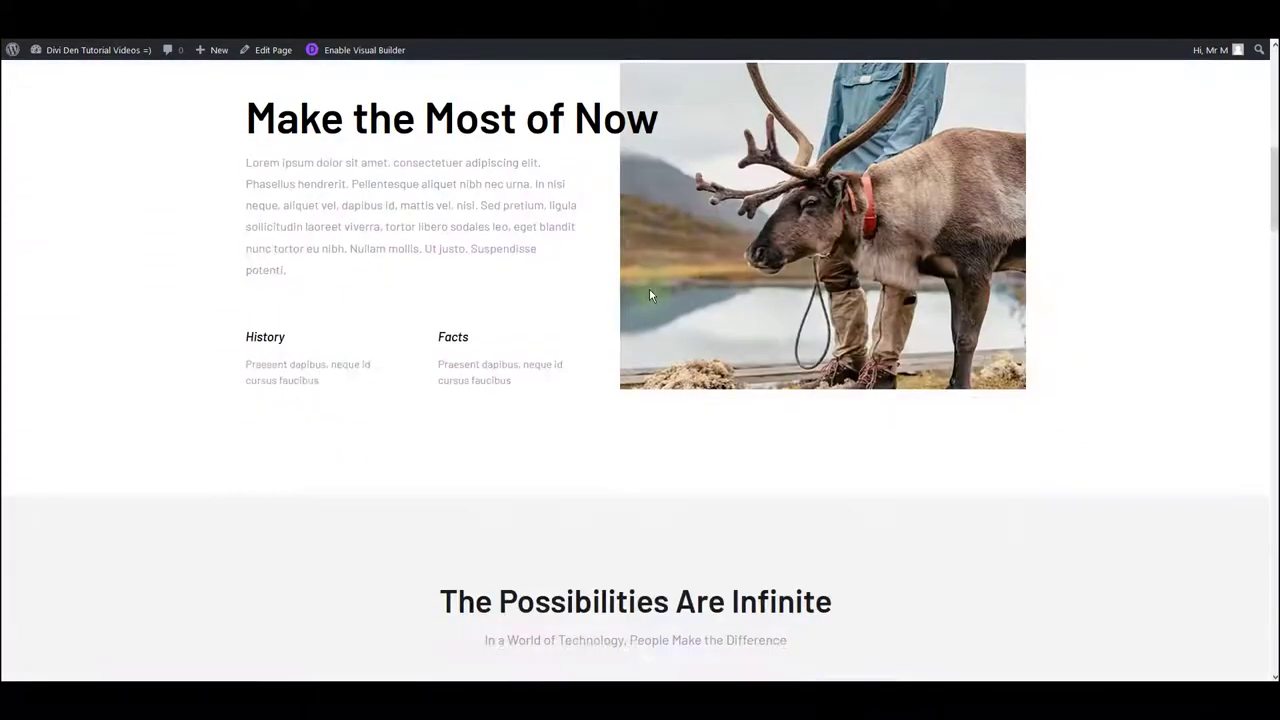
{"action": "scroll", "coordinate": [651, 297], "scroll_direction": "down", "scroll_amount": 15}
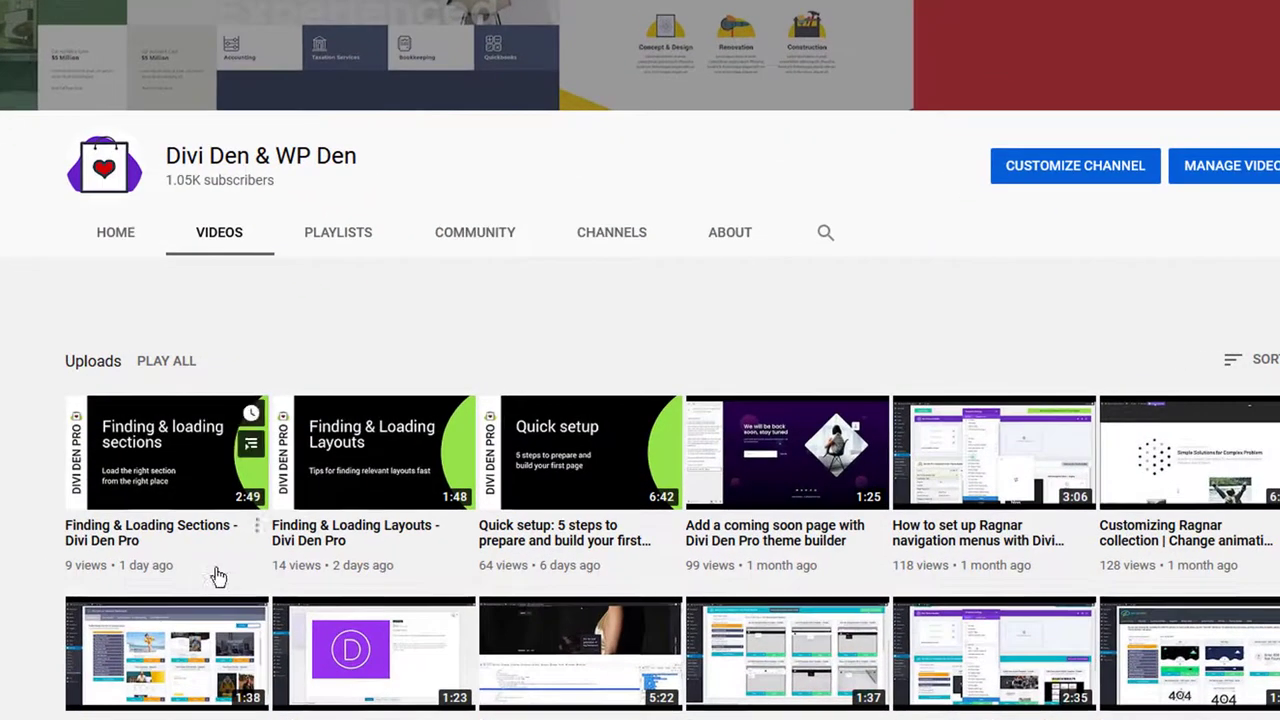
{"action": "mouse_move", "coordinate": [382, 460]}
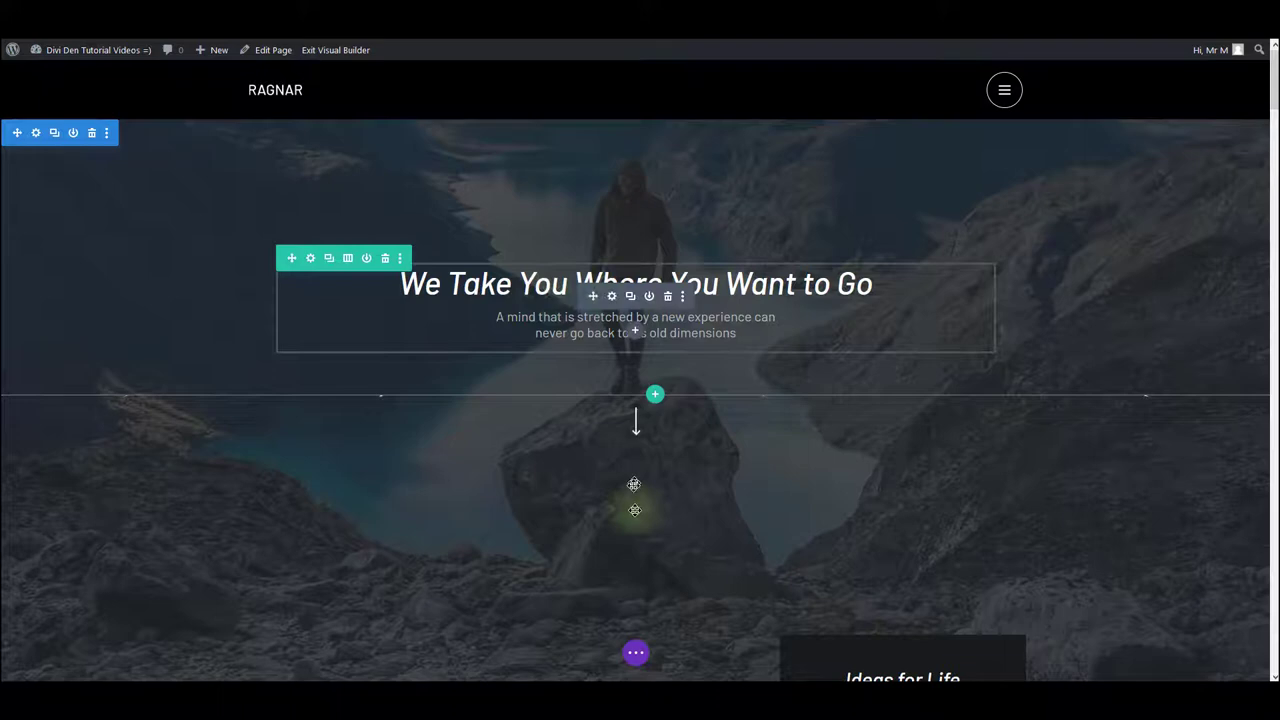
Step: Examine the page's sections, rows and modules in wireframe view, and return to the desktop view
{"action": "left_click", "coordinate": [636, 655]}
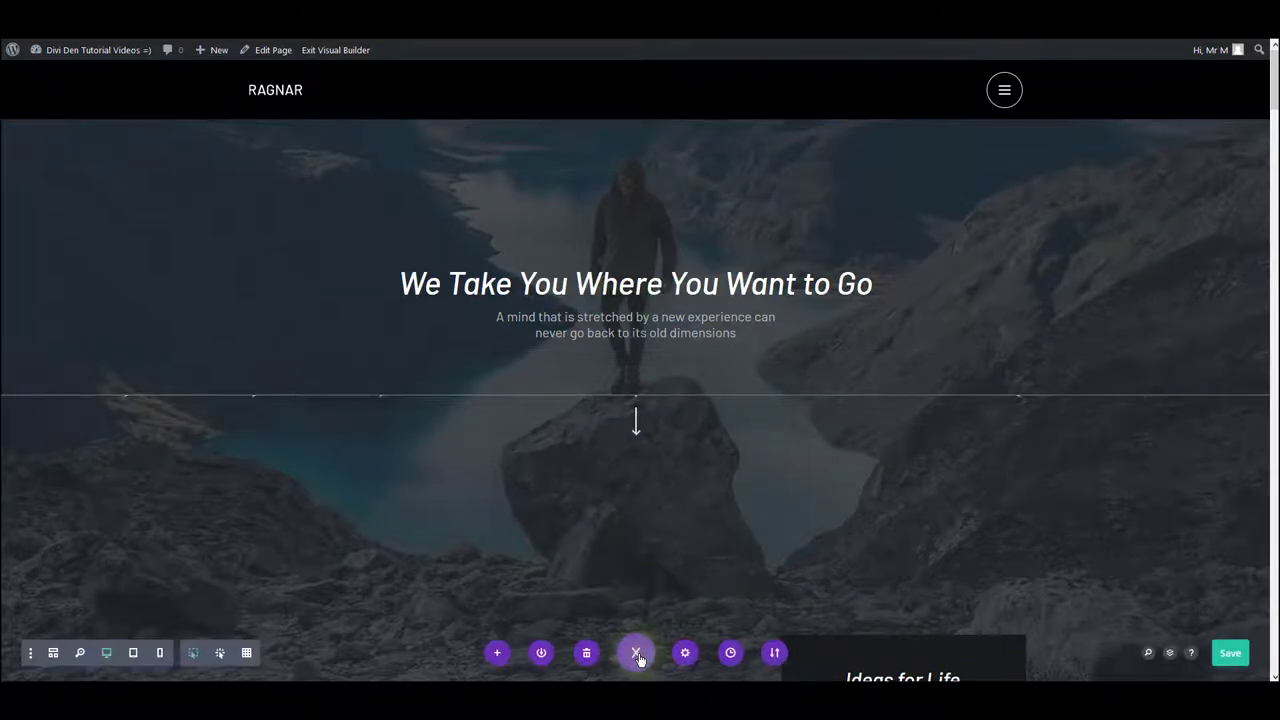
{"action": "left_click", "coordinate": [55, 654]}
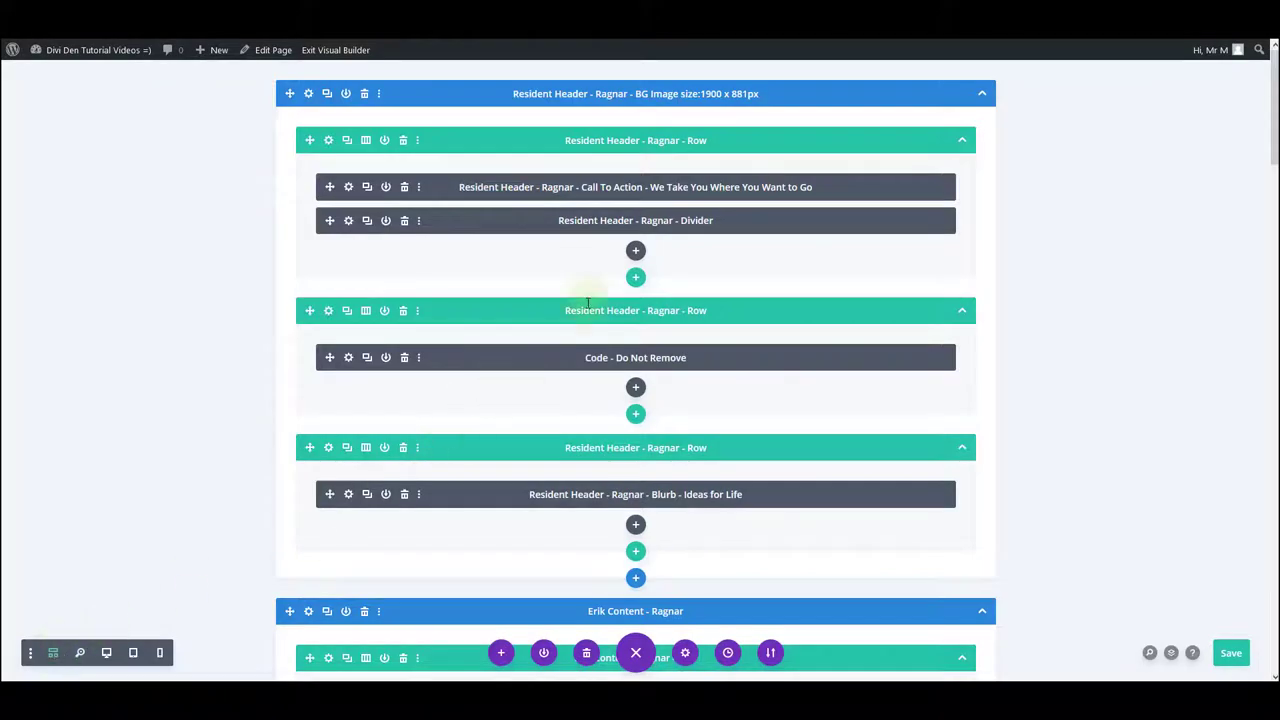
{"action": "scroll", "coordinate": [583, 300], "scroll_direction": "down", "scroll_amount": 5}
{"action": "scroll", "coordinate": [579, 308], "scroll_direction": "down", "scroll_amount": 20}
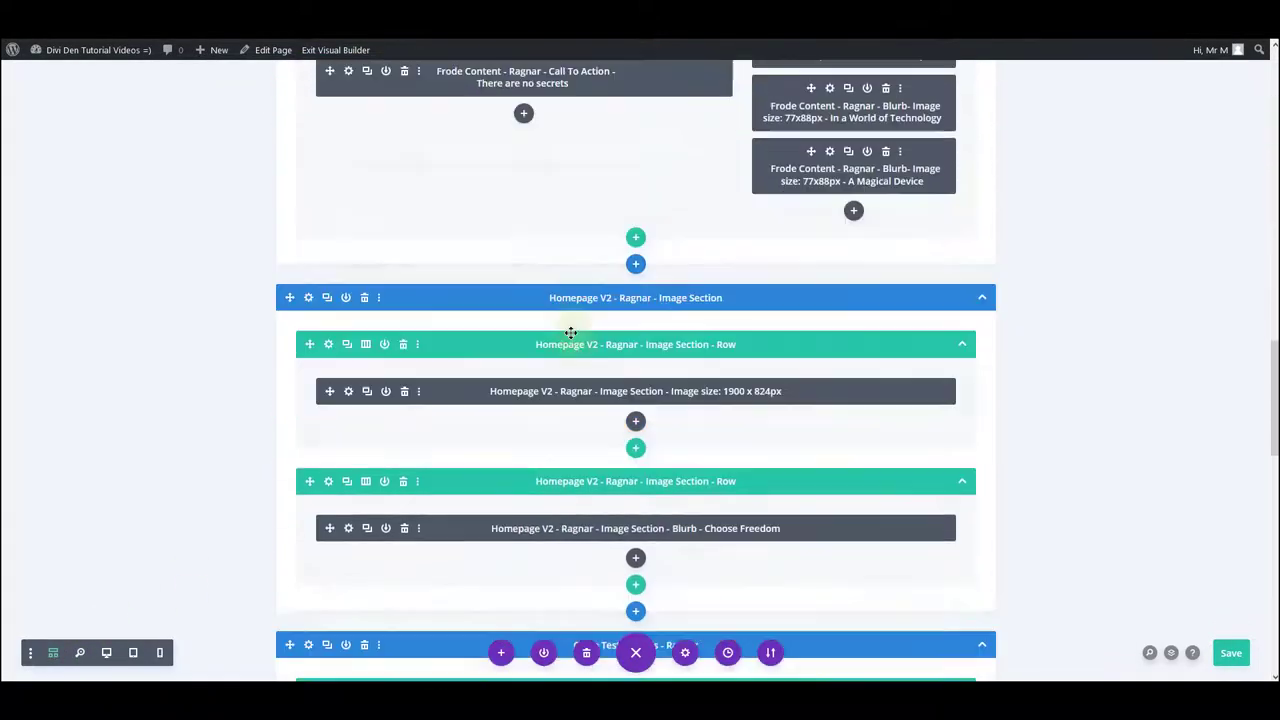
{"action": "scroll", "coordinate": [599, 373], "scroll_direction": "up", "scroll_amount": 20}
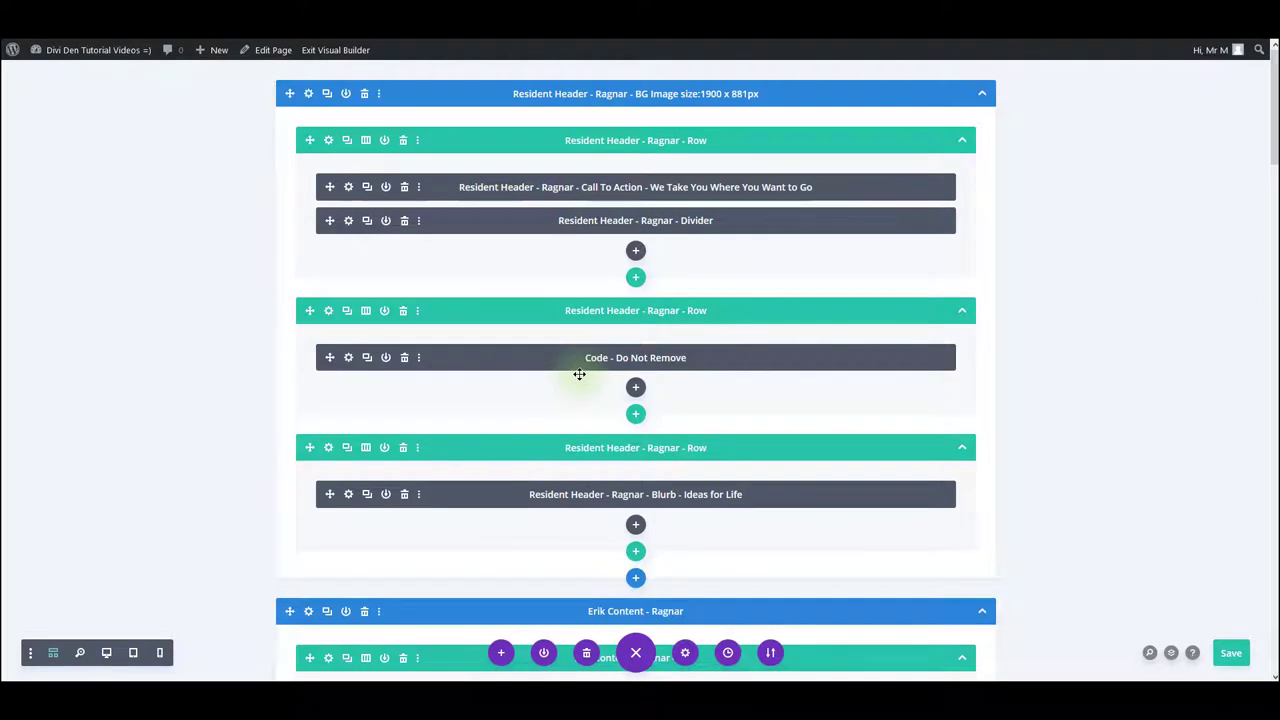
{"action": "left_click", "coordinate": [107, 653]}
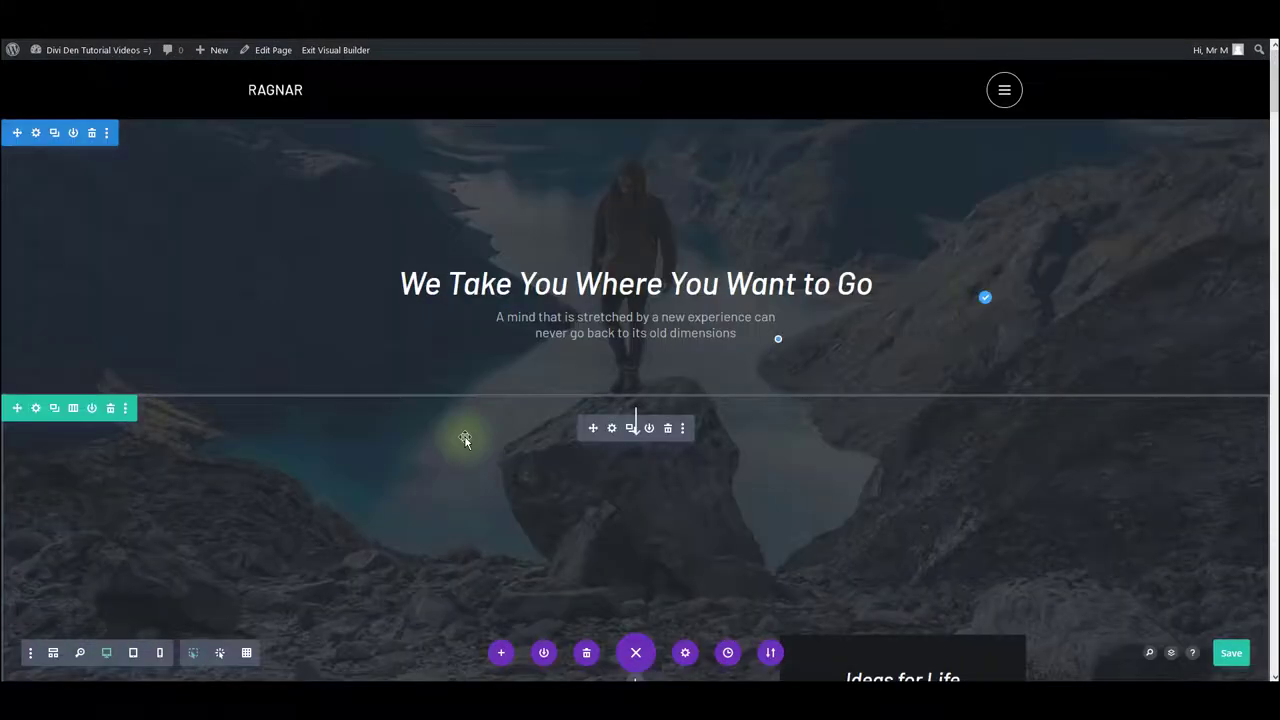
Step: Examine the page's layer list, expanding the Resident Header section and its first row, and close the list
{"action": "left_click", "coordinate": [1172, 654]}
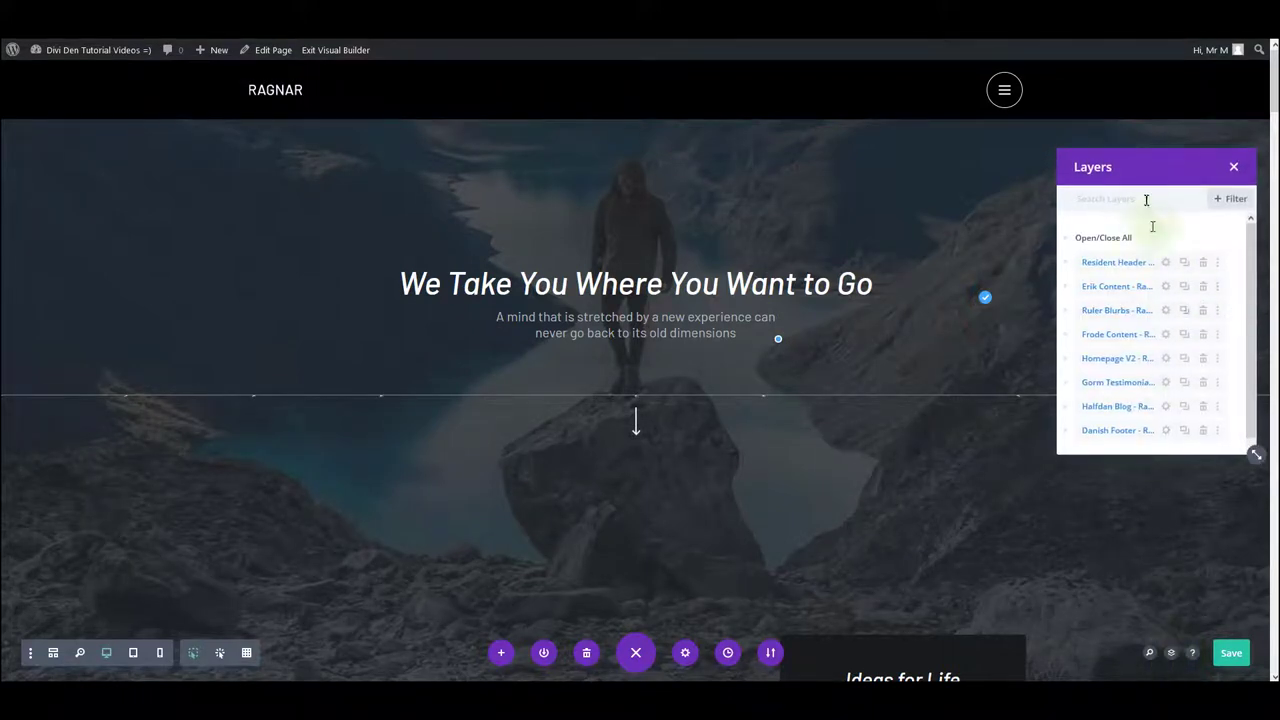
{"action": "scroll", "coordinate": [1122, 268], "scroll_direction": "down", "scroll_amount": 1}
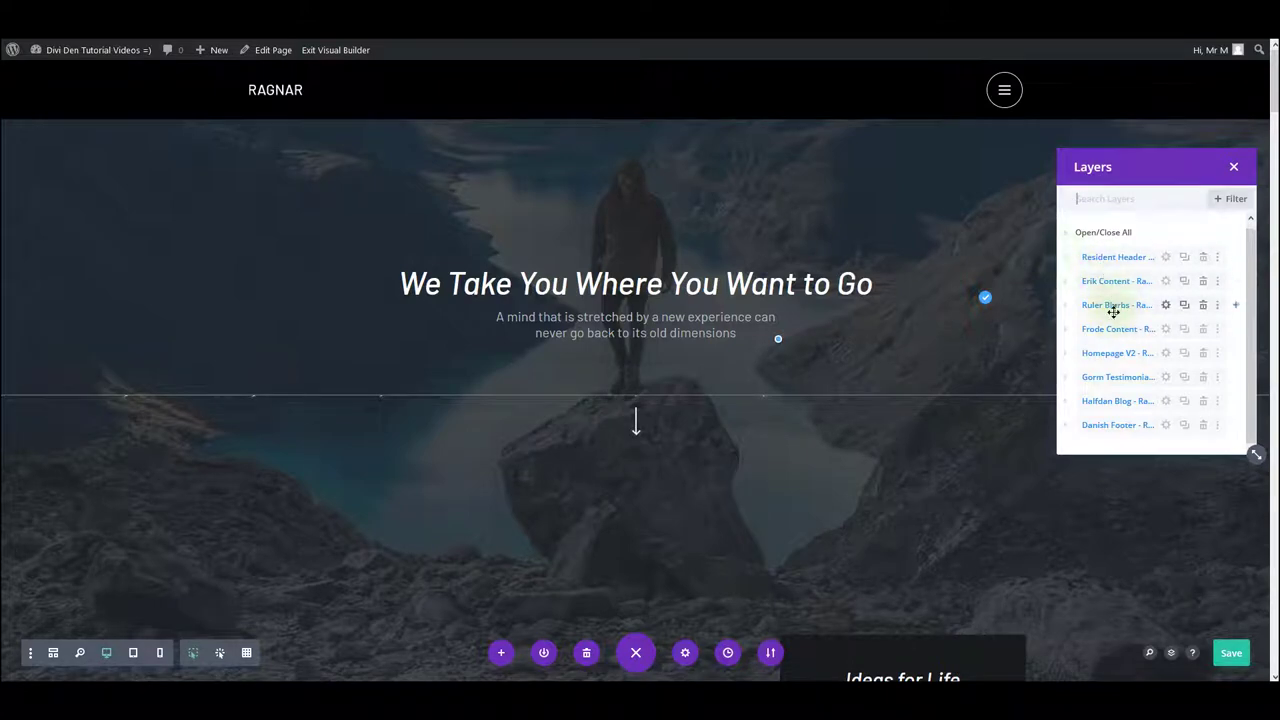
{"action": "left_click", "coordinate": [1066, 257]}
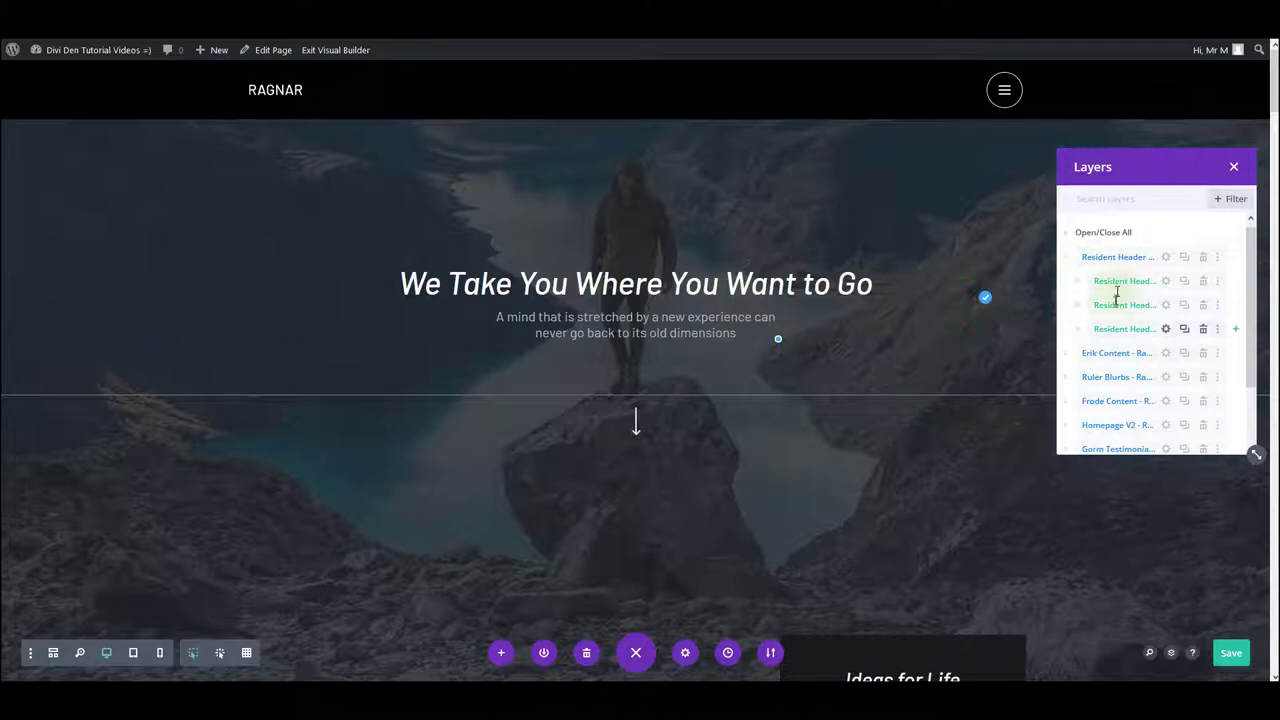
{"action": "left_click_drag", "start_coordinate": [1080, 285], "coordinate": [1094, 324]}
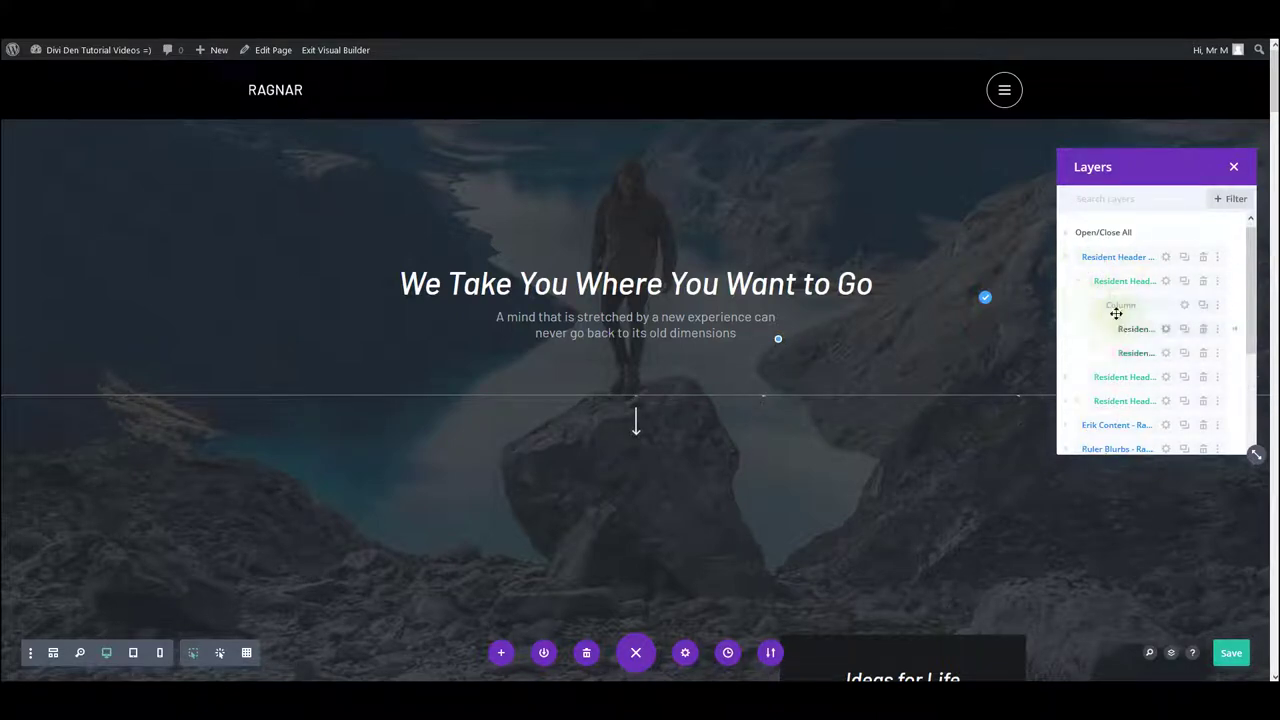
{"action": "scroll", "coordinate": [1137, 314], "scroll_direction": "down", "scroll_amount": 1}
{"action": "left_click", "coordinate": [1234, 166]}
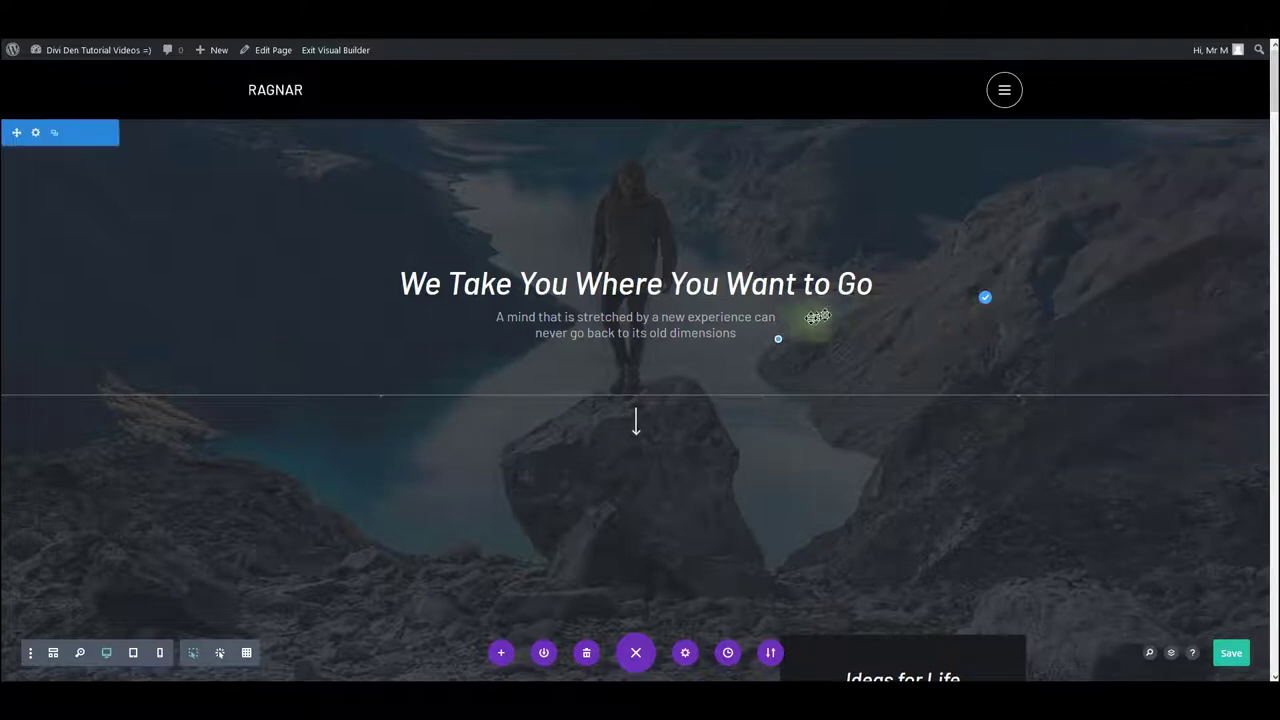
Step: Insert the placeholder characters "gdgdfgdfg" into the hero heading directly on the page
{"action": "left_click", "coordinate": [553, 286]}
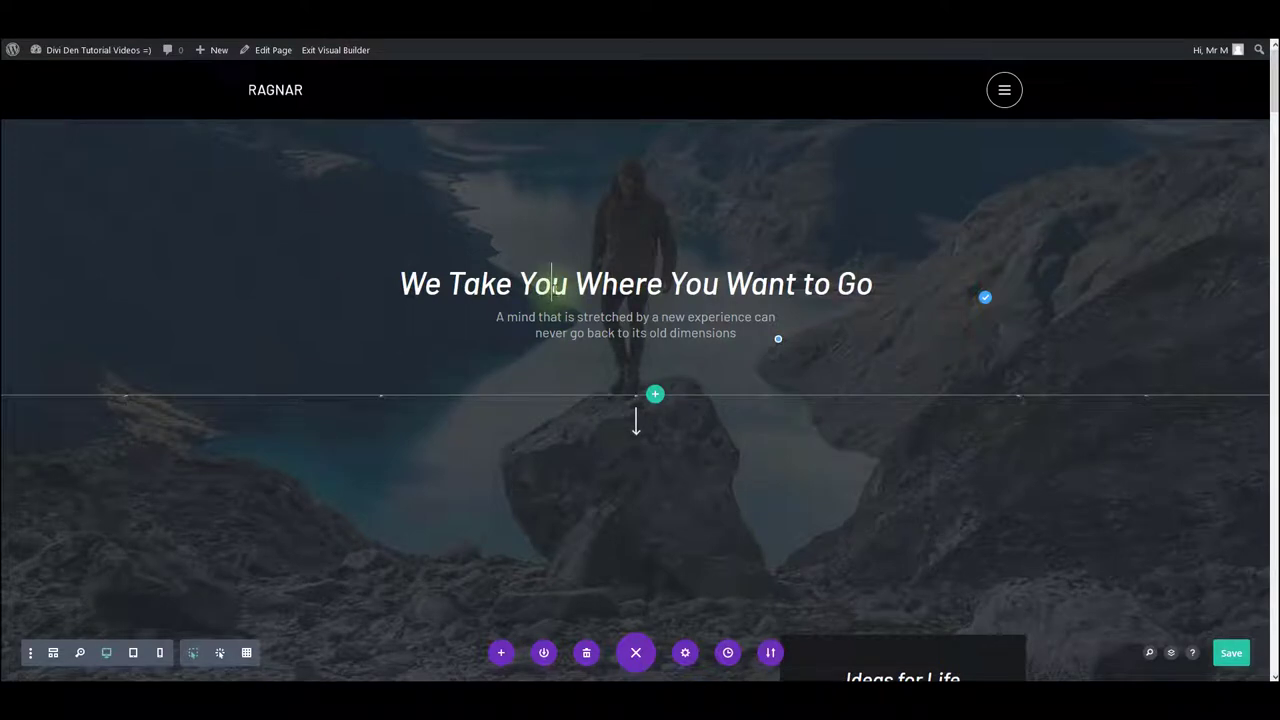
{"action": "type", "text": "gdgdfgdfg"}
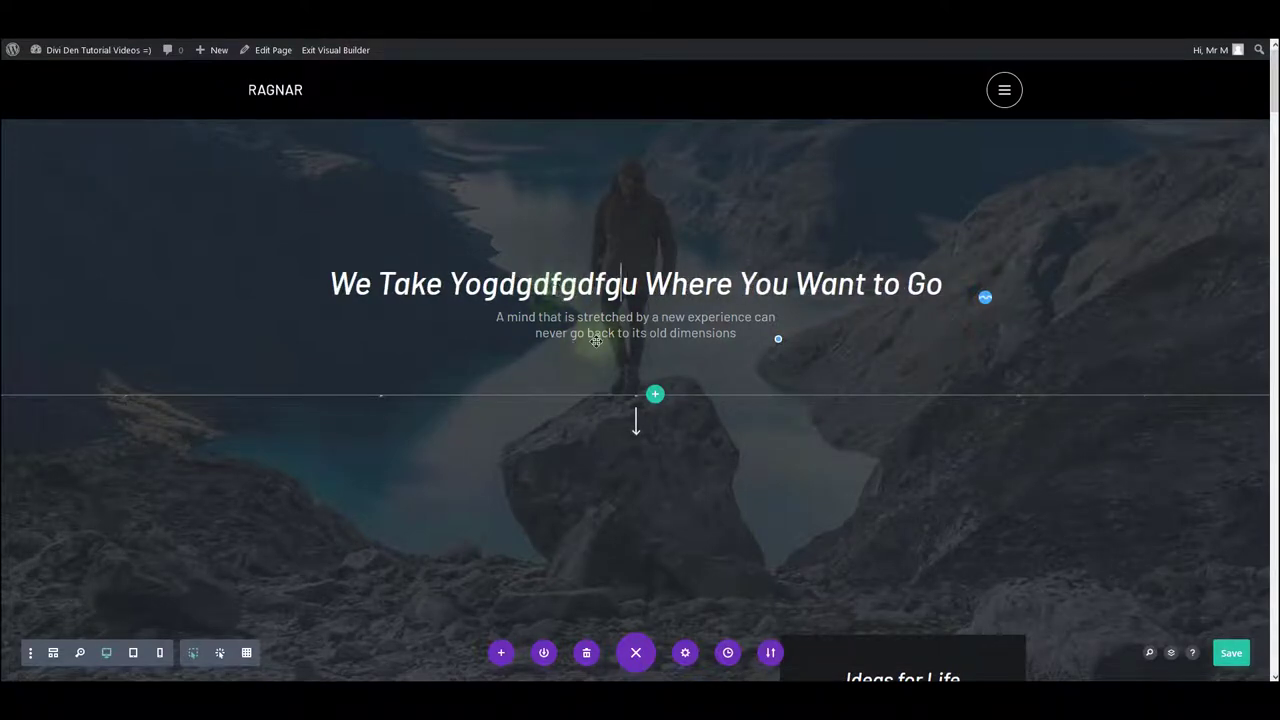
Step: Replace the title in the hero's Call To Action settings with "My new title"
{"action": "mouse_move", "coordinate": [618, 298]}
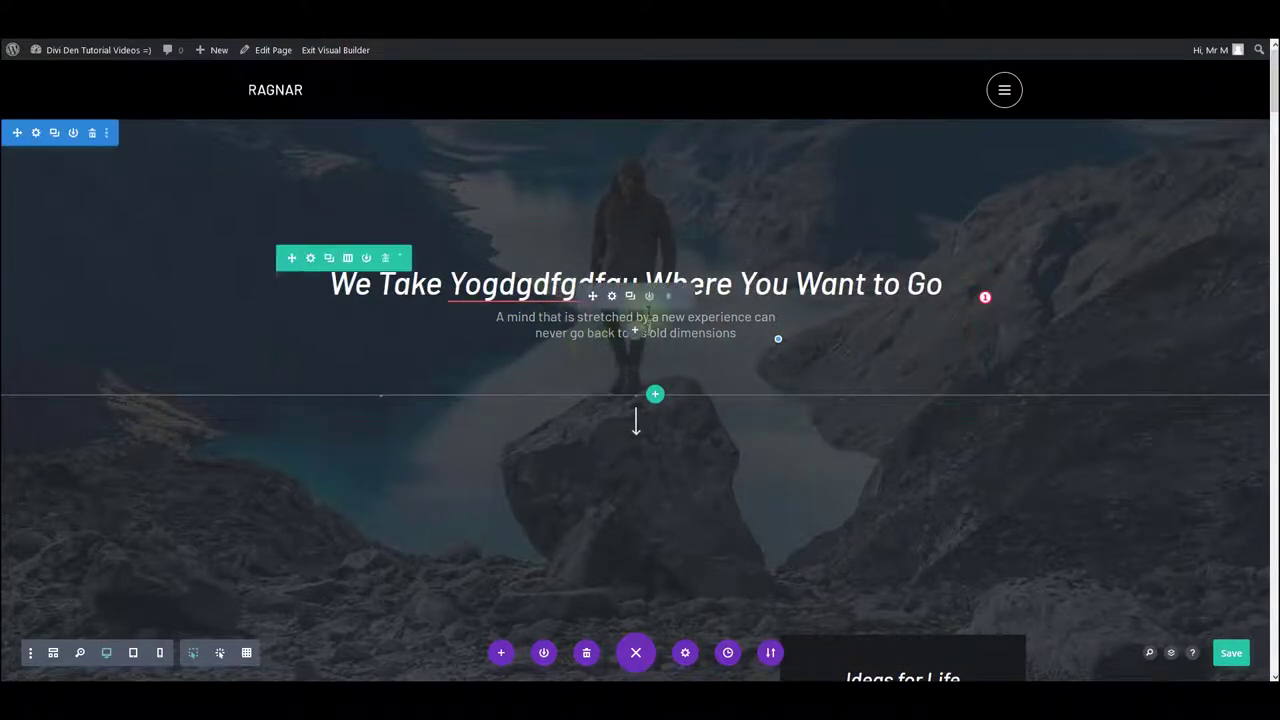
{"action": "left_click", "coordinate": [612, 297]}
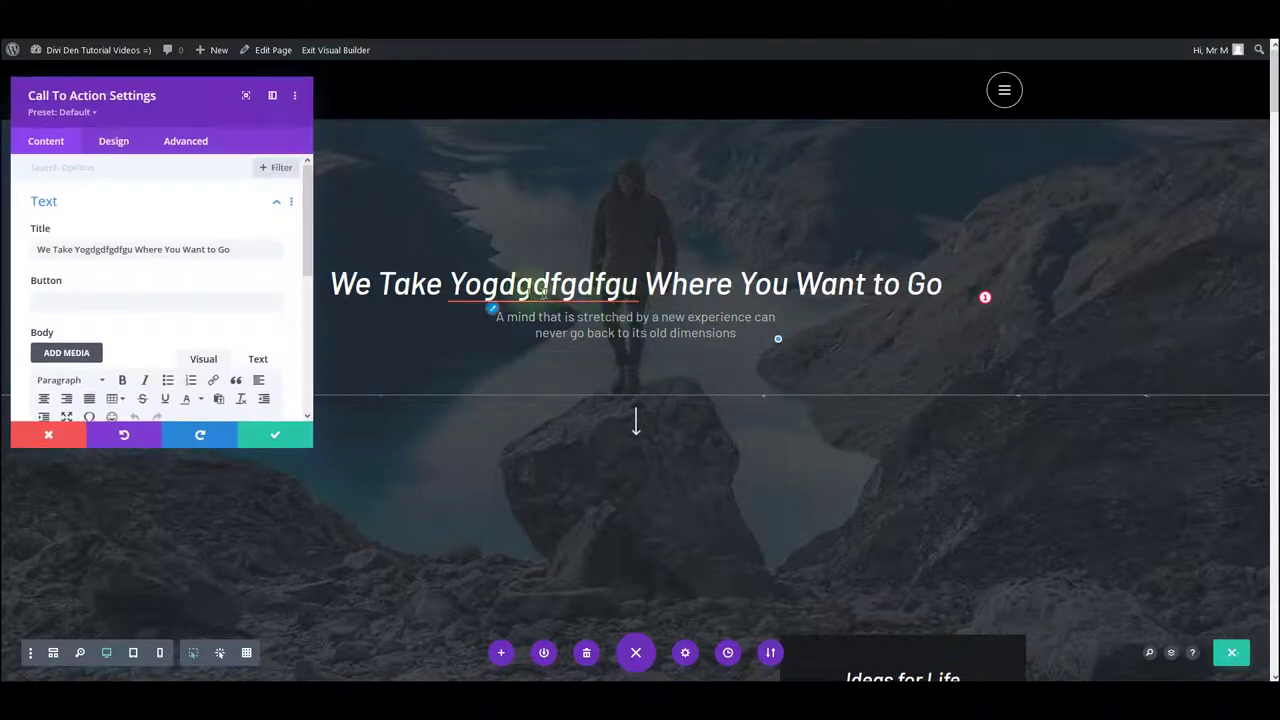
{"action": "left_click_drag", "start_coordinate": [230, 249], "coordinate": [26, 250]}
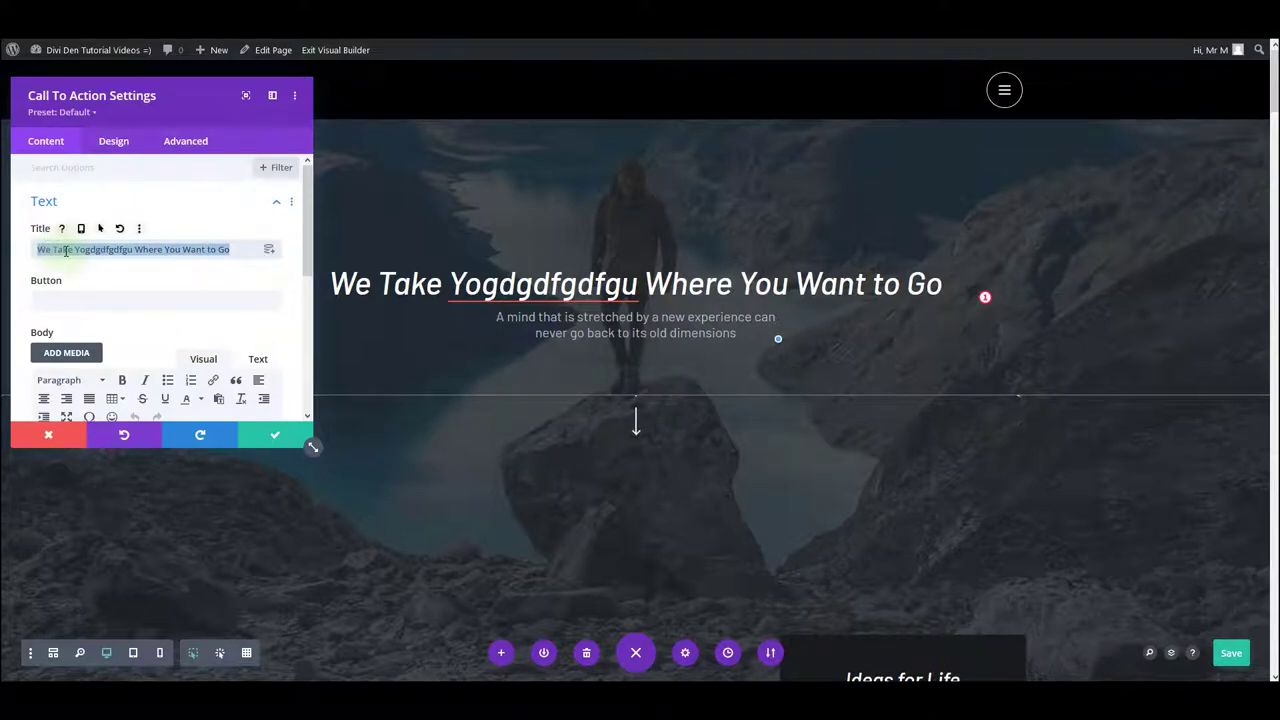
{"action": "type", "text": "My new title"}
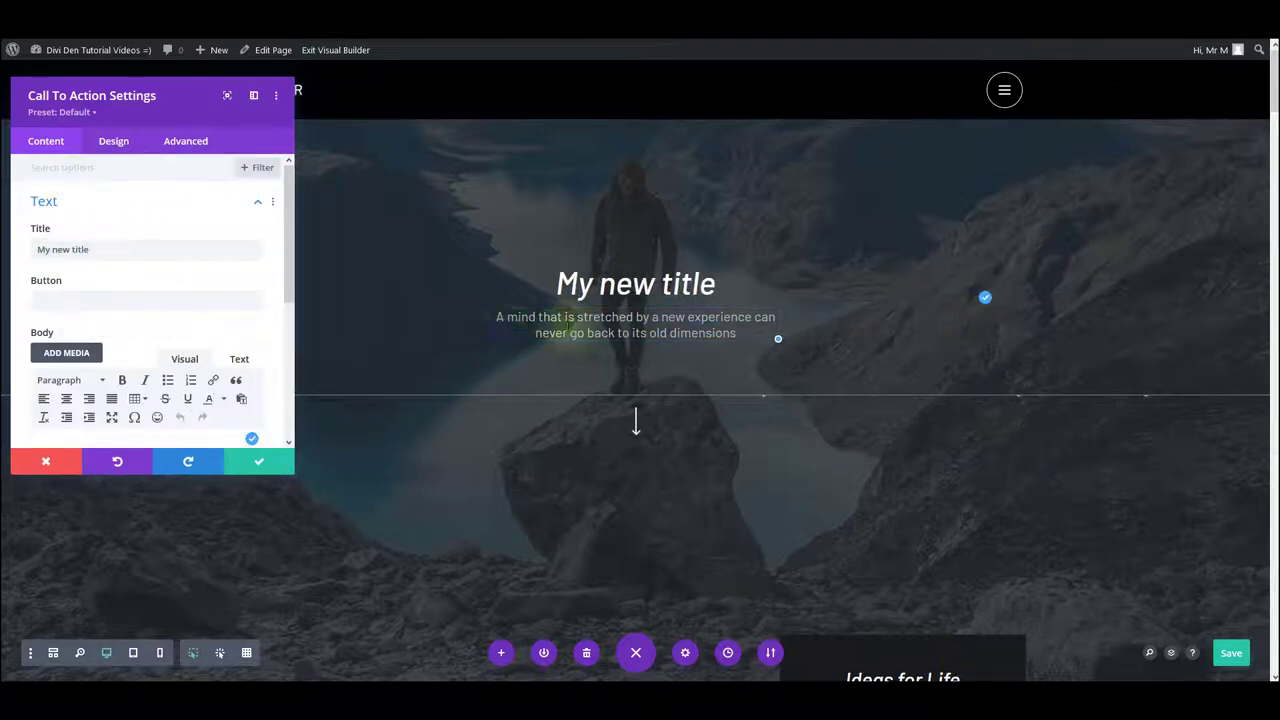
Step: Highlight the call to action's body text in its editor and save the module settings
{"action": "scroll", "coordinate": [209, 343], "scroll_direction": "down", "scroll_amount": 3}
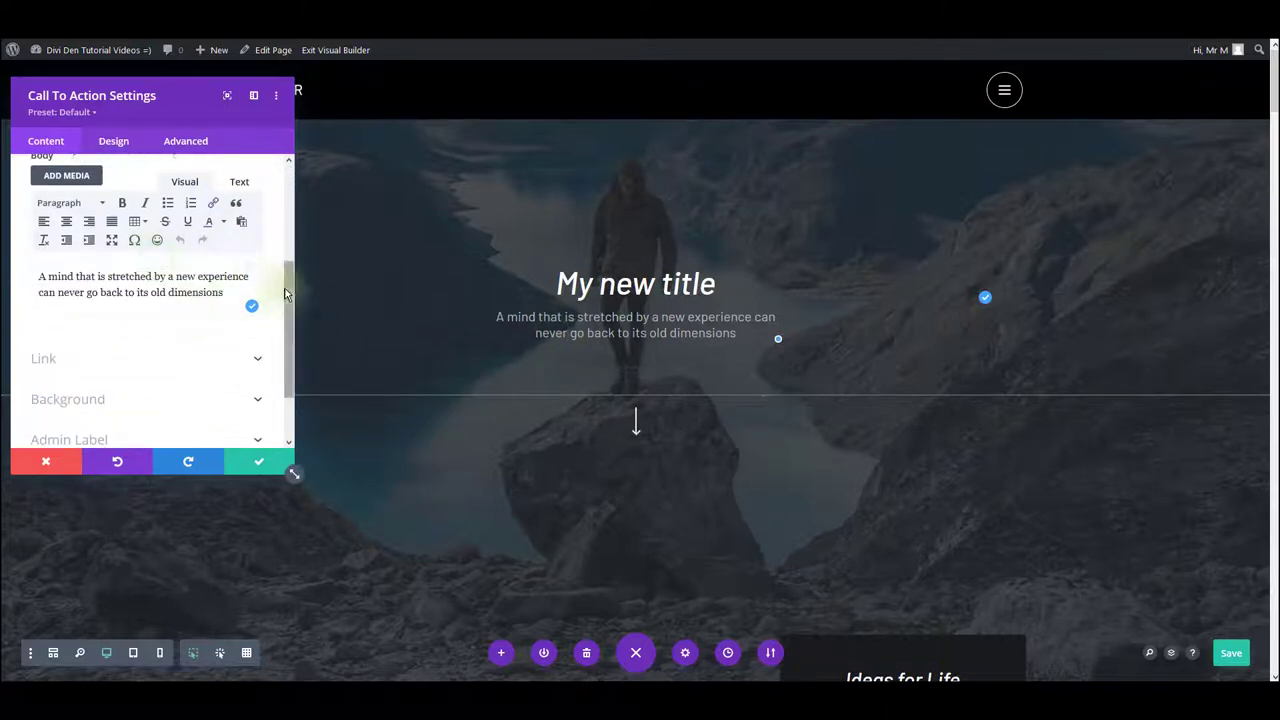
{"action": "scroll", "coordinate": [250, 305], "scroll_direction": "up", "scroll_amount": 1}
{"action": "left_click_drag", "start_coordinate": [230, 337], "coordinate": [30, 325]}
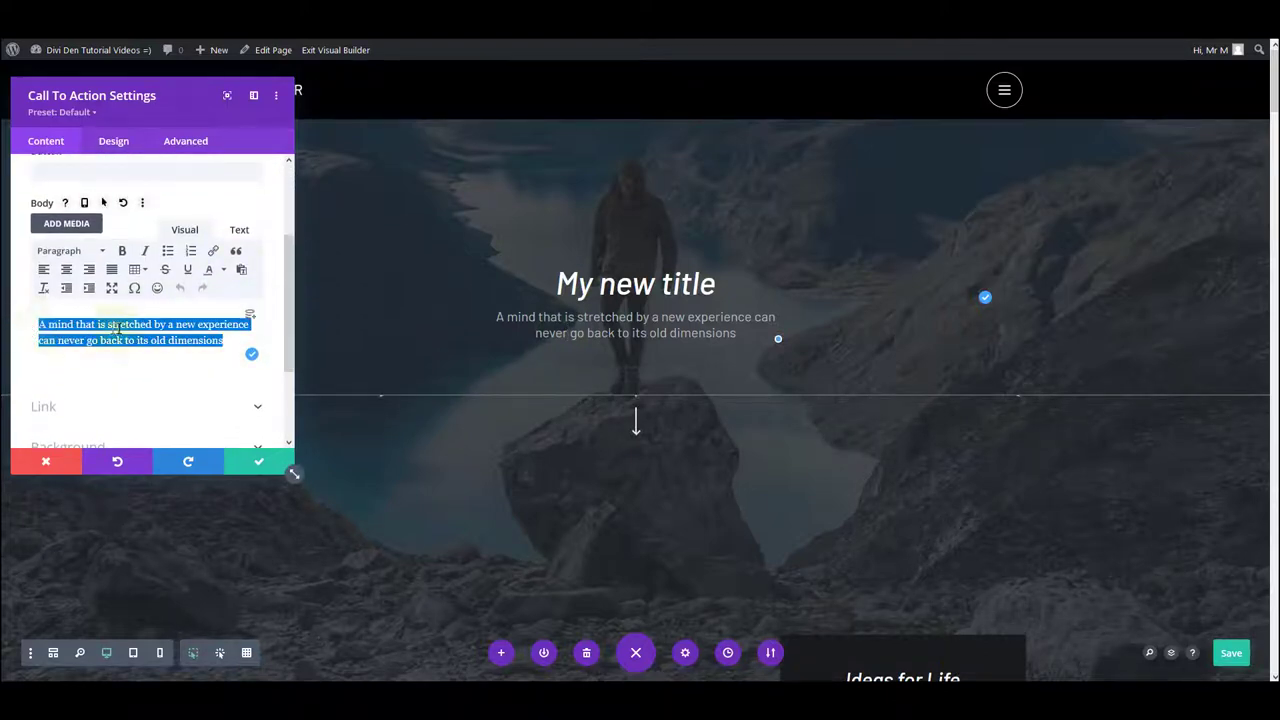
{"action": "scroll", "coordinate": [115, 303], "scroll_direction": "up", "scroll_amount": 1}
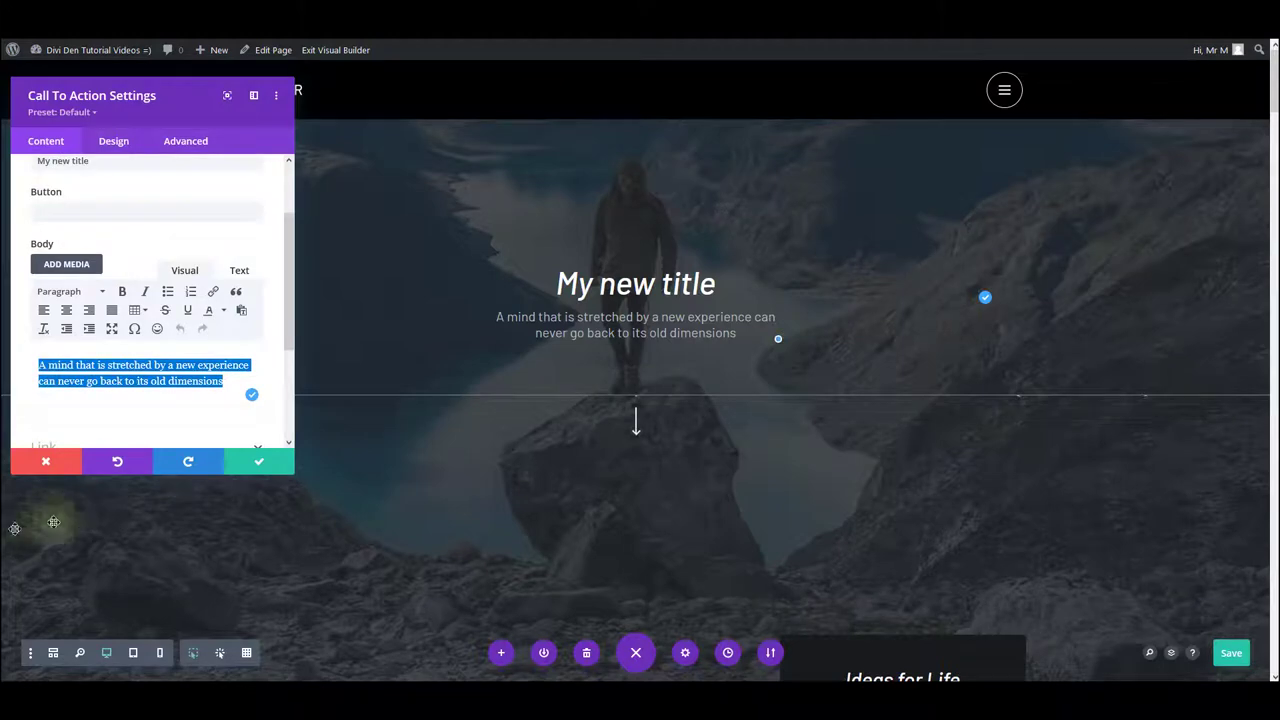
{"action": "left_click", "coordinate": [258, 461]}
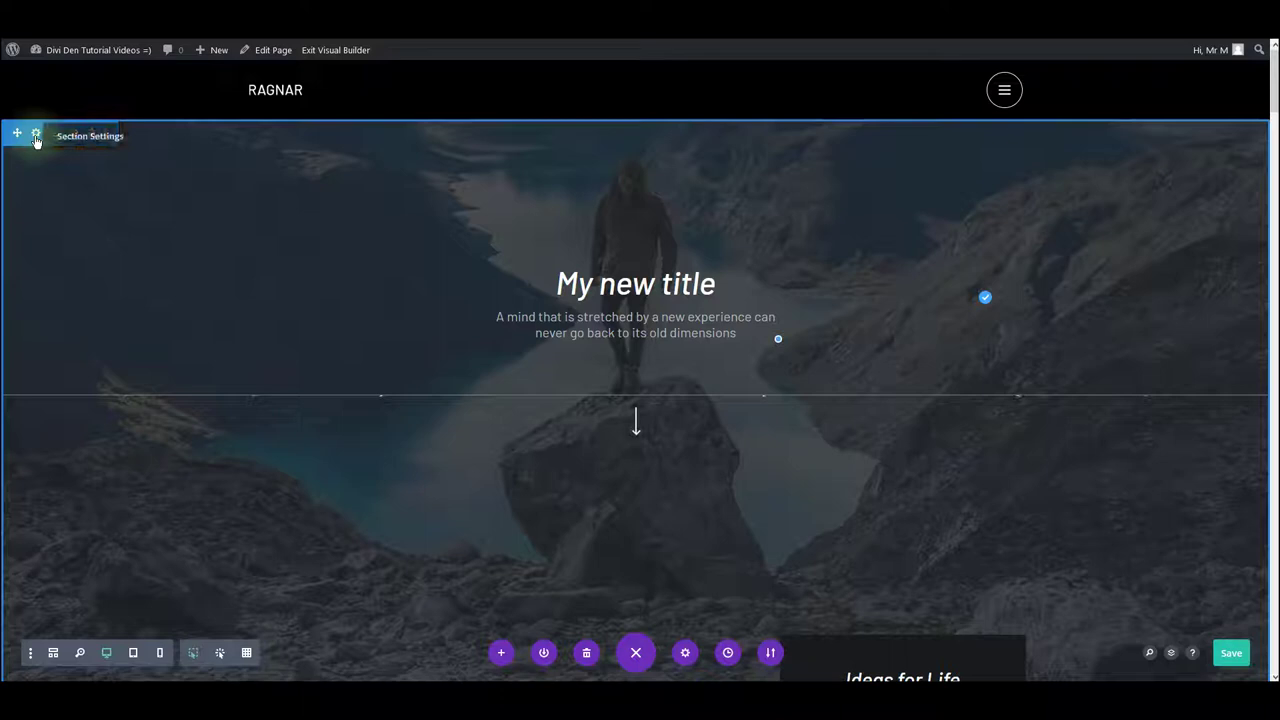
Step: Open the header section's background settings, look through the gradient and video options, and return to the image option
{"action": "left_click", "coordinate": [36, 135]}
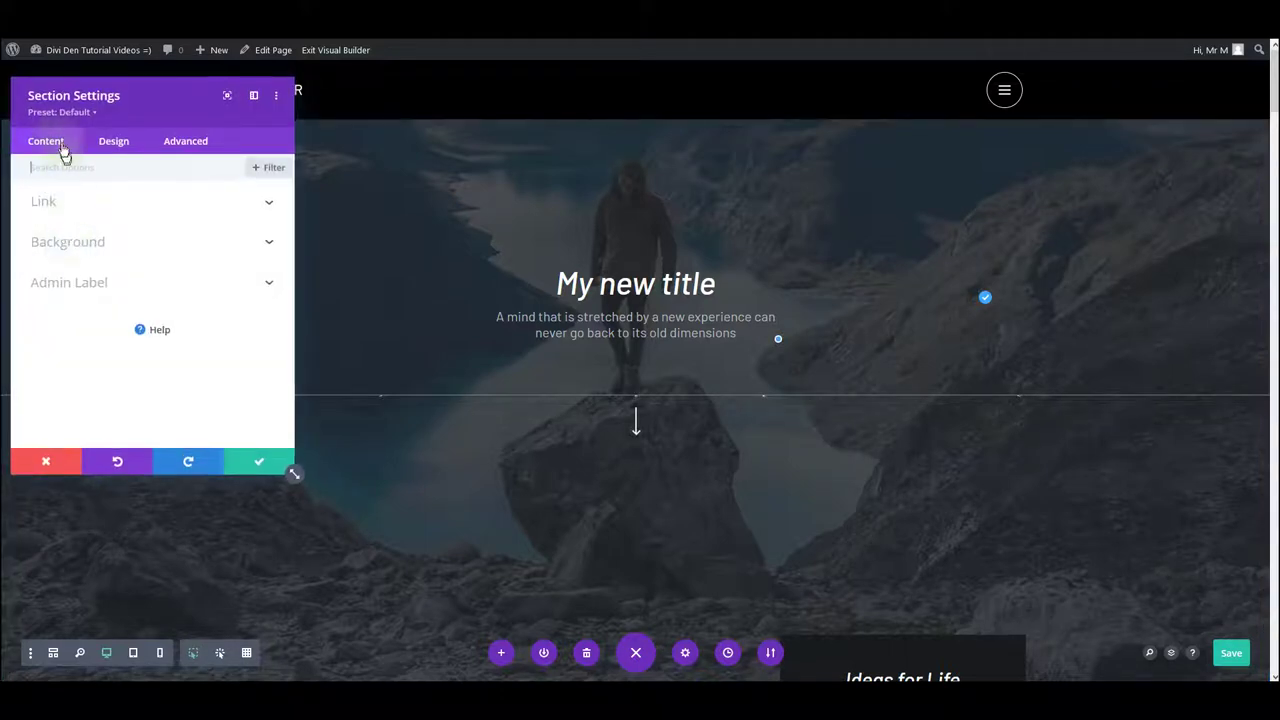
{"action": "left_click", "coordinate": [70, 244]}
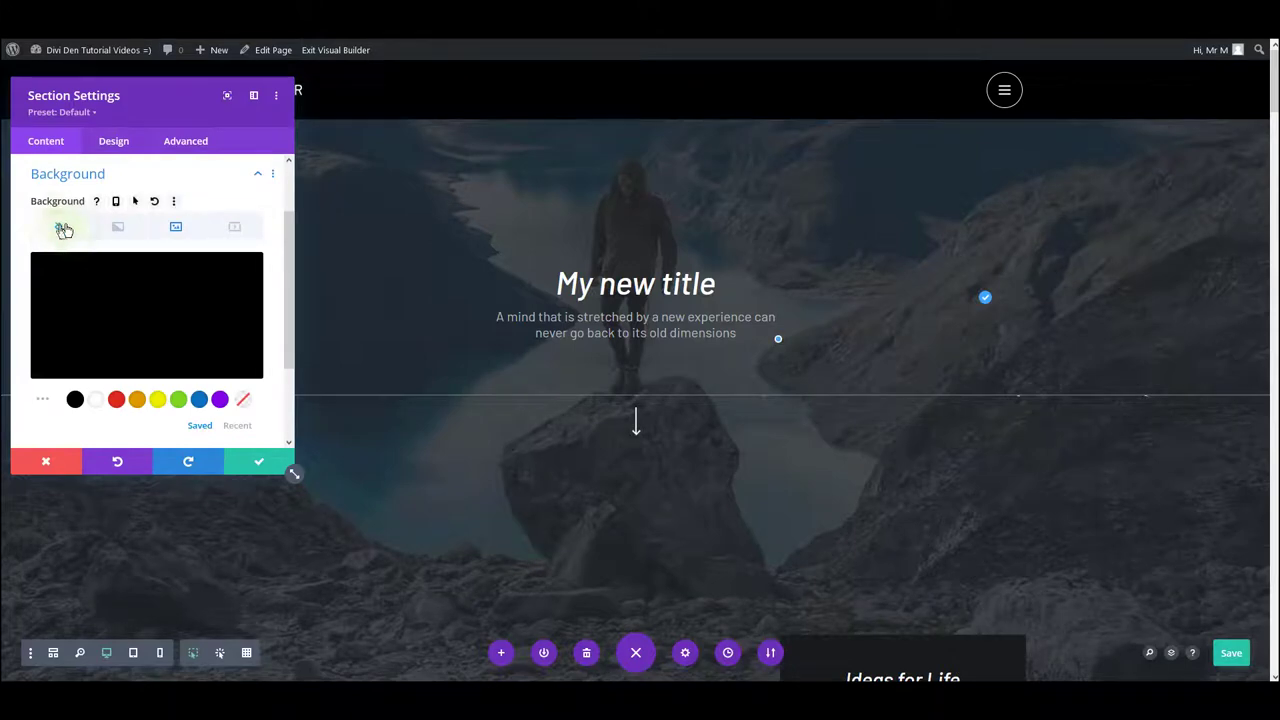
{"action": "left_click", "coordinate": [117, 228]}
{"action": "left_click", "coordinate": [178, 229]}
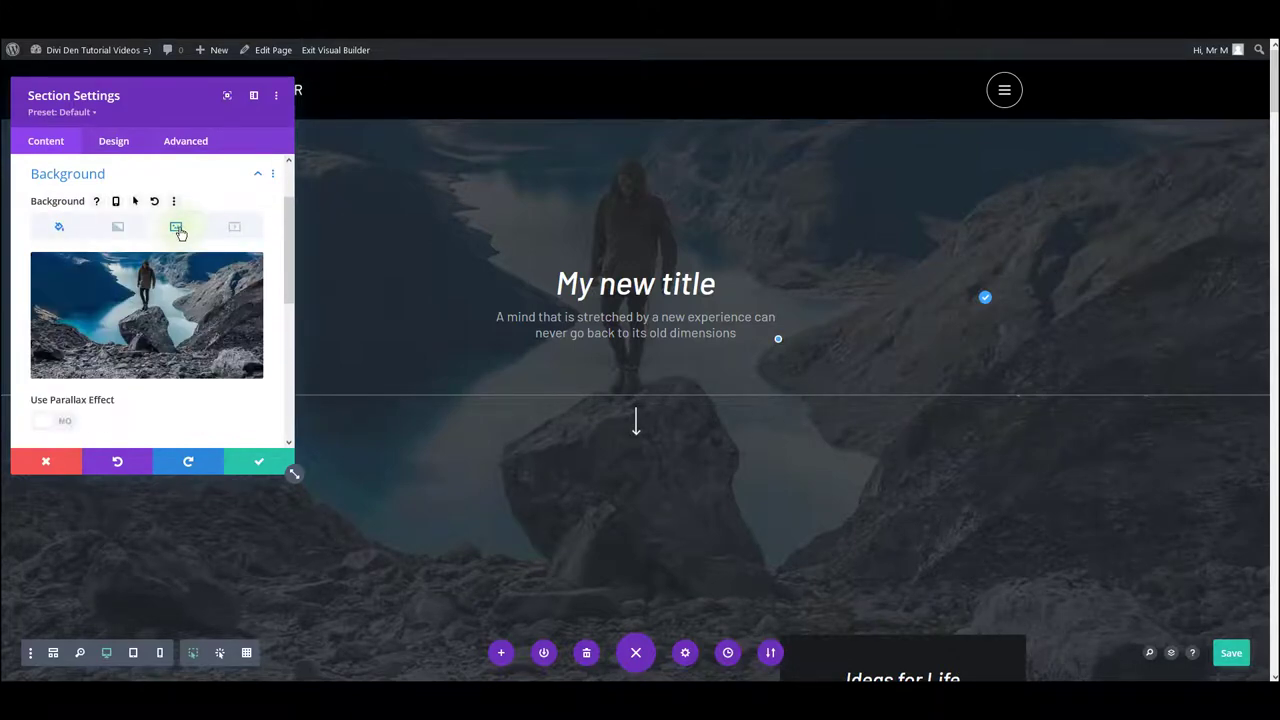
{"action": "left_click", "coordinate": [231, 228]}
{"action": "left_click", "coordinate": [183, 229]}
Step: Replace the header section's background image with sea.jpg from the media library and save the section settings
{"action": "left_click", "coordinate": [140, 306]}
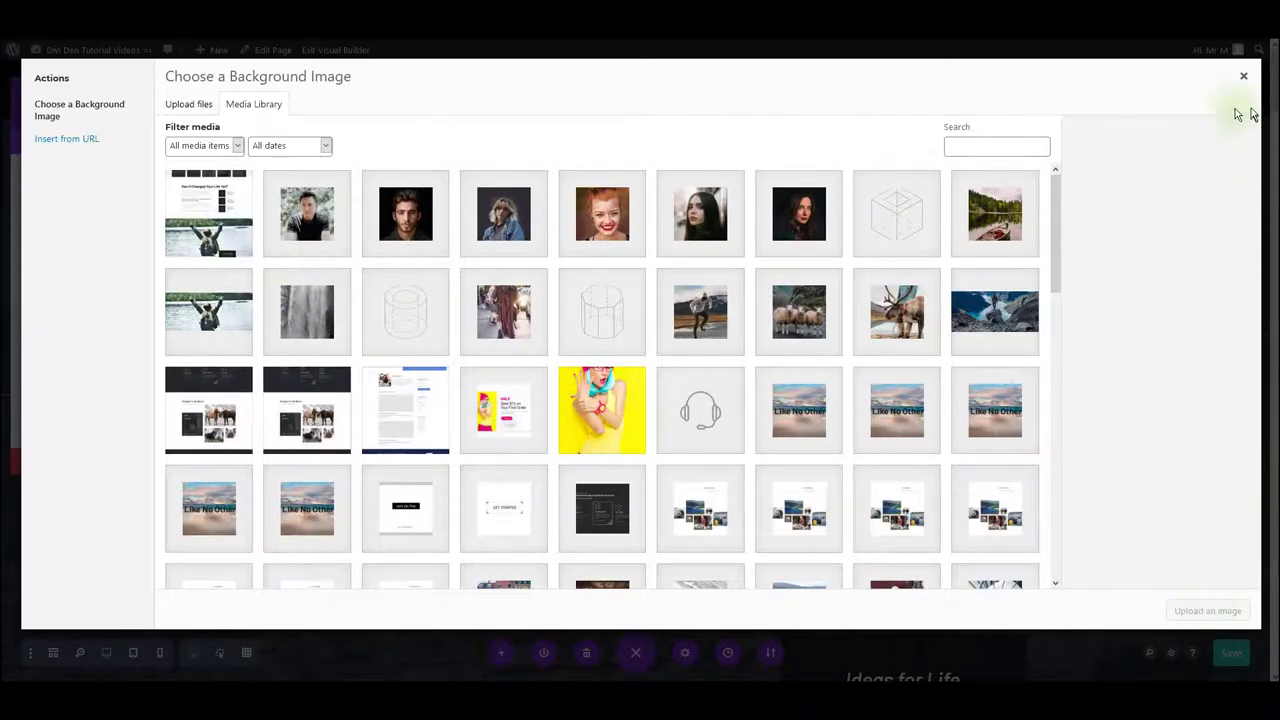
{"action": "left_click", "coordinate": [995, 311]}
{"action": "scroll", "coordinate": [1000, 320], "scroll_direction": "down", "scroll_amount": 5}
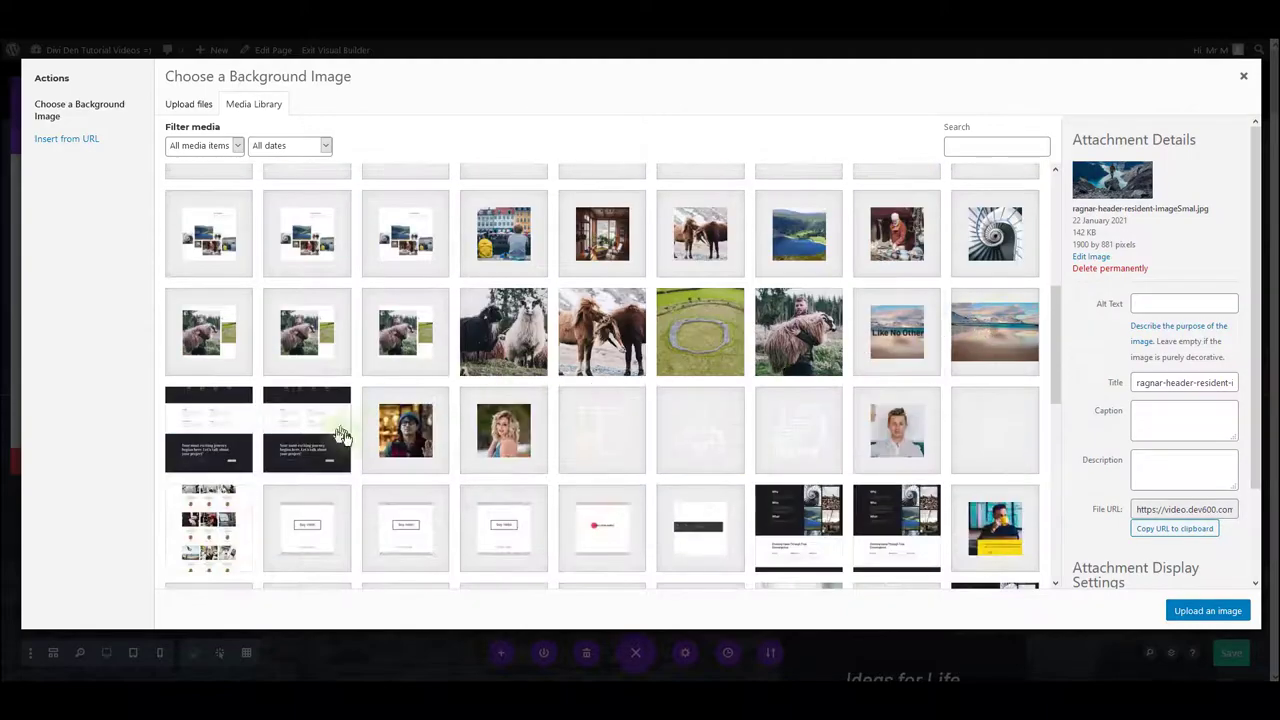
{"action": "left_click", "coordinate": [976, 340]}
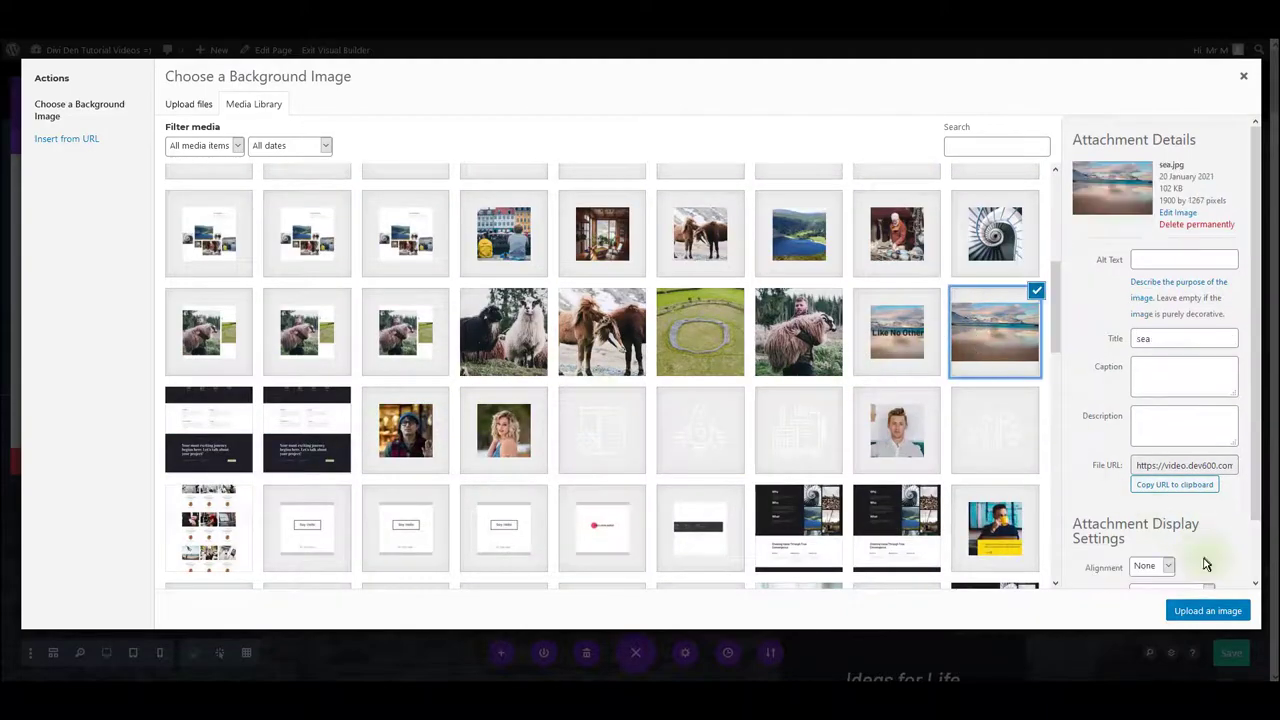
{"action": "left_click", "coordinate": [1210, 610]}
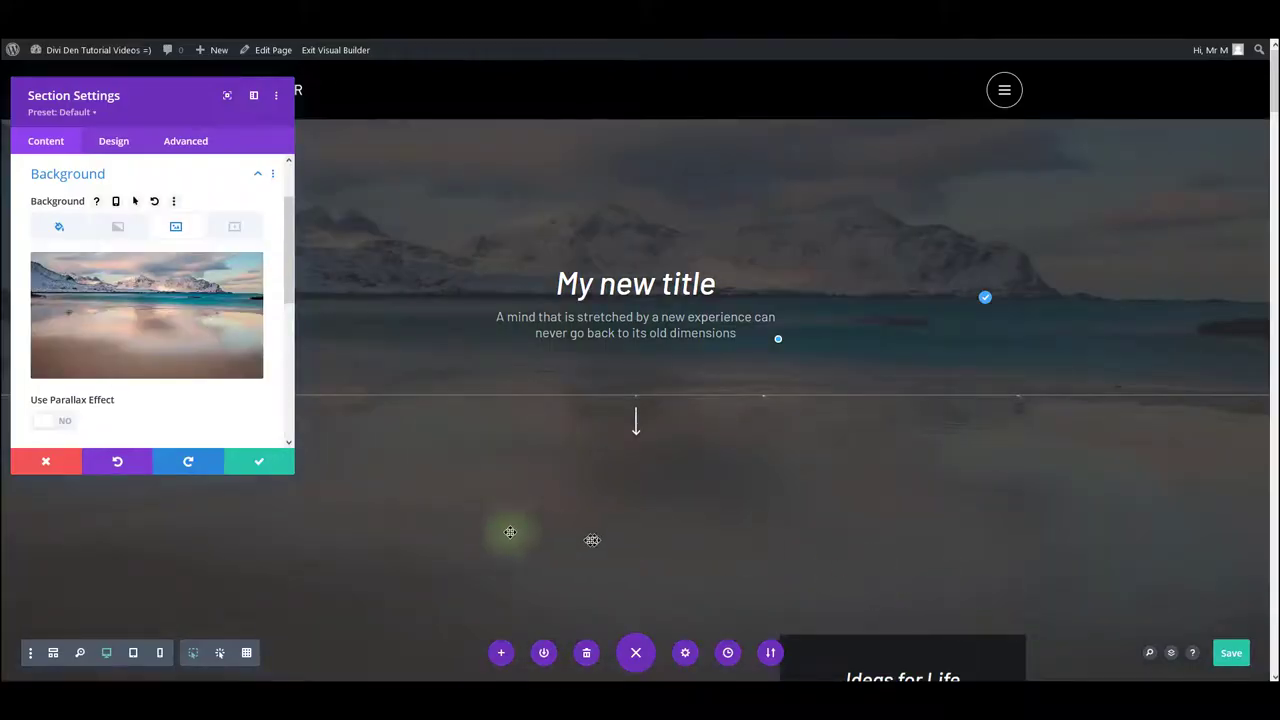
{"action": "left_click", "coordinate": [260, 463]}
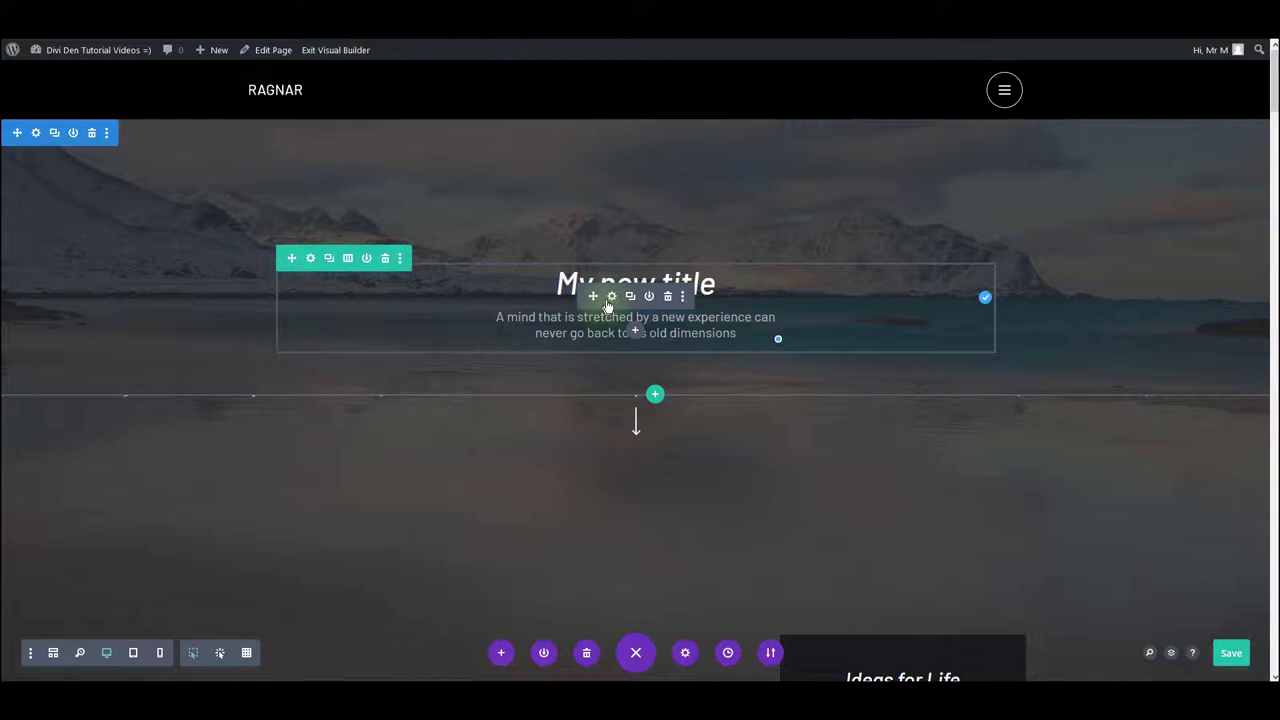
Step: Set the hero call to action's title font to Roboto with Bold weight in its design settings
{"action": "left_click", "coordinate": [612, 297]}
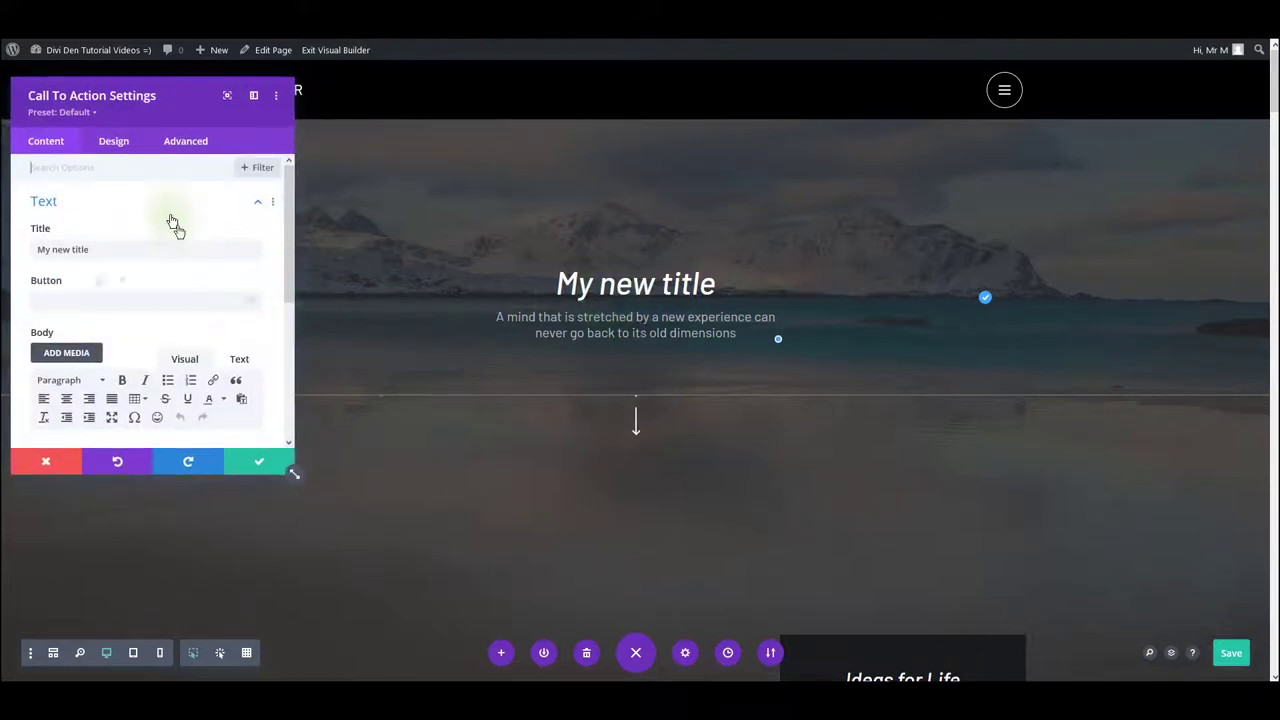
{"action": "left_click", "coordinate": [127, 146]}
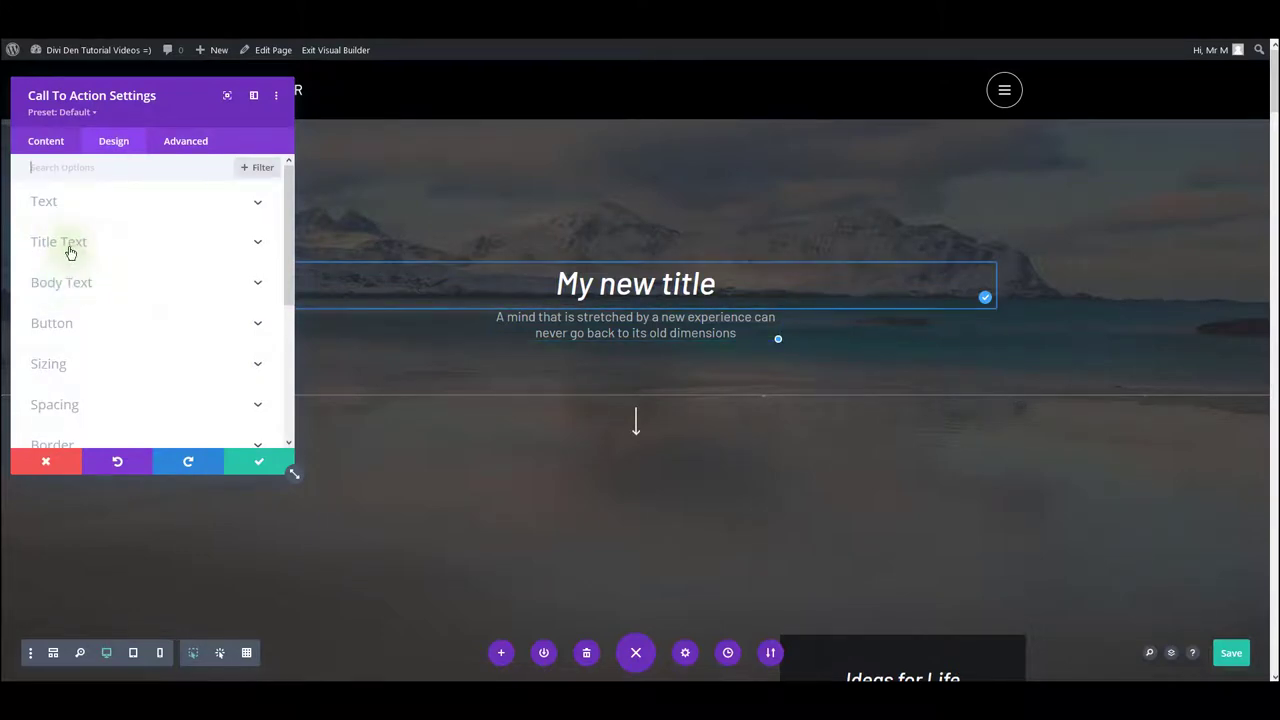
{"action": "left_click", "coordinate": [69, 249]}
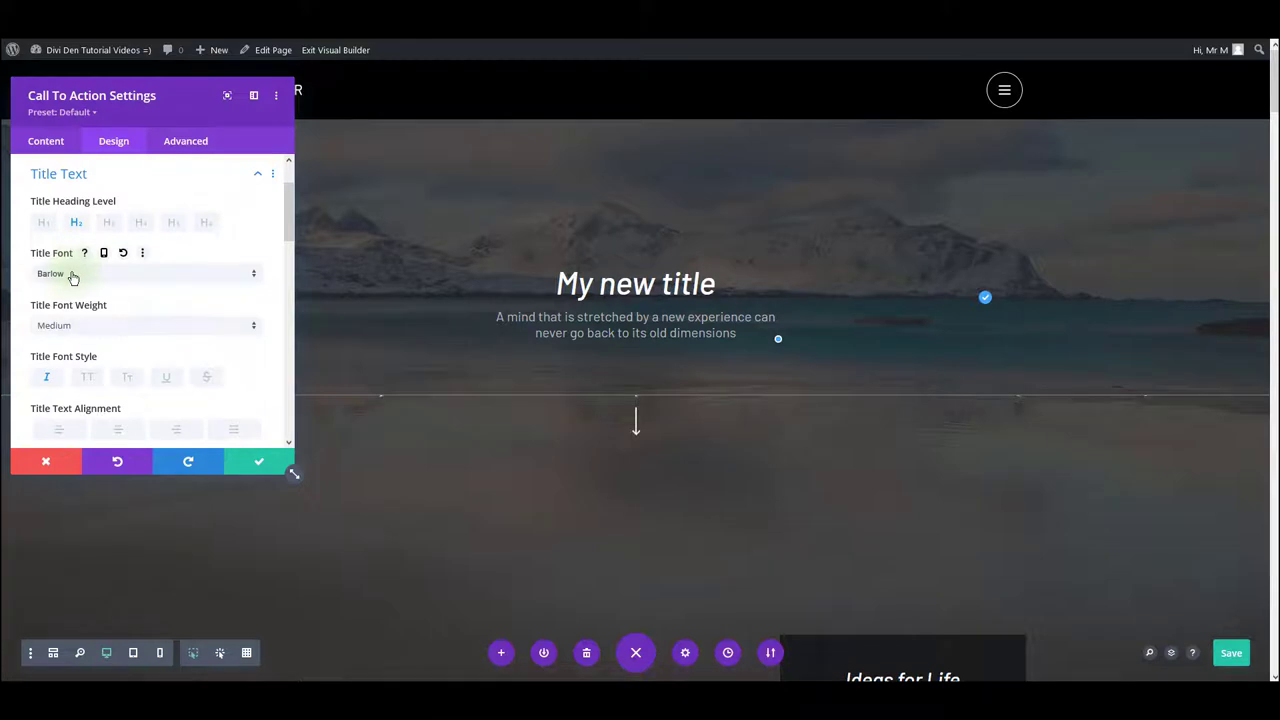
{"action": "left_click", "coordinate": [72, 274]}
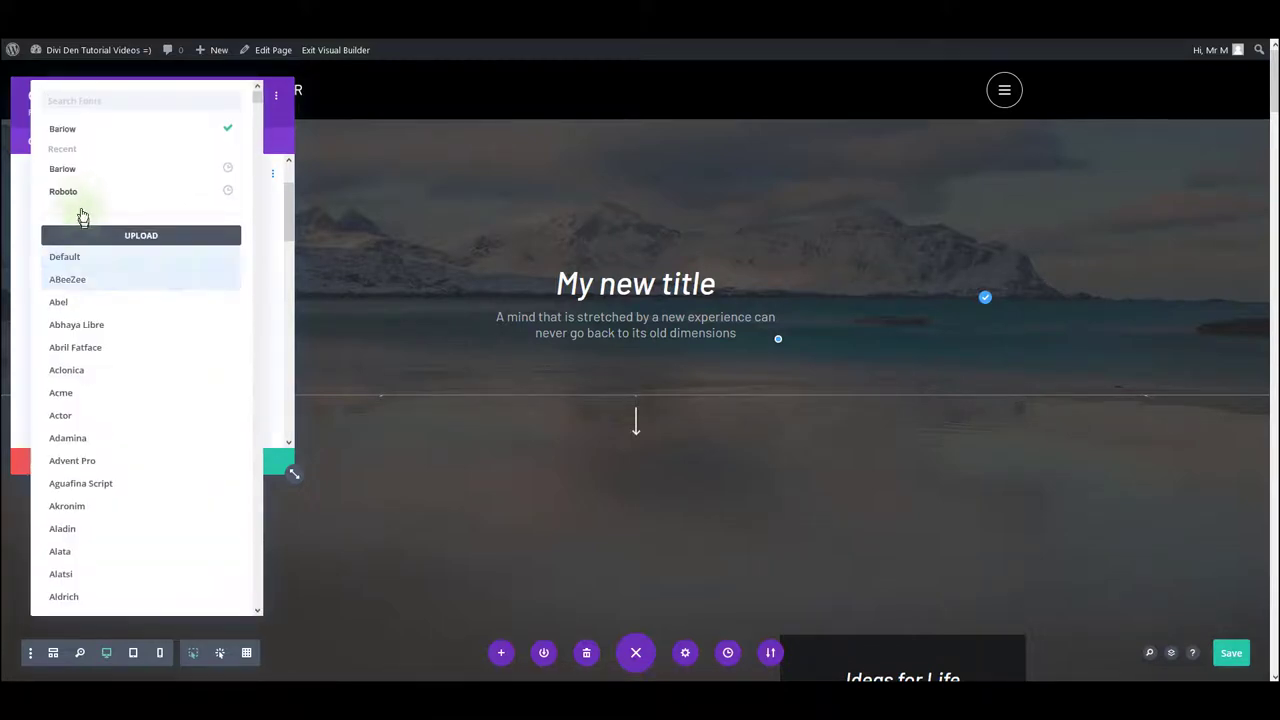
{"action": "left_click", "coordinate": [77, 193]}
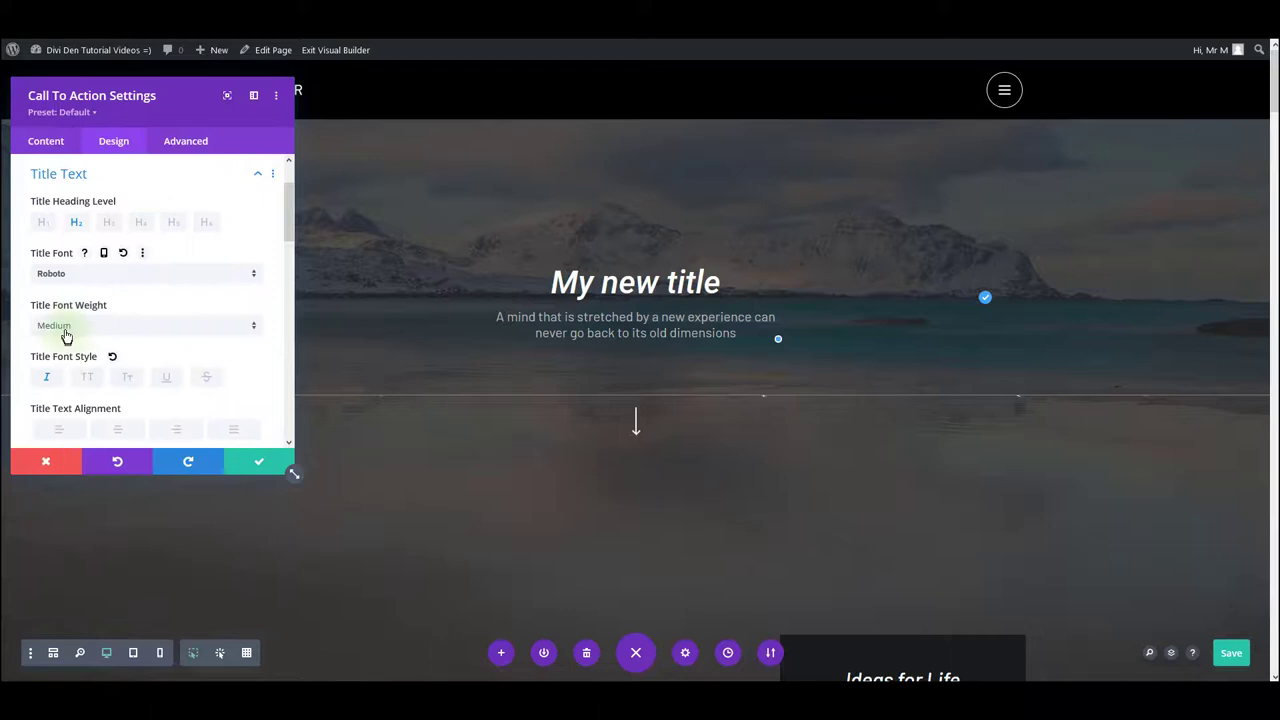
{"action": "left_click", "coordinate": [66, 326]}
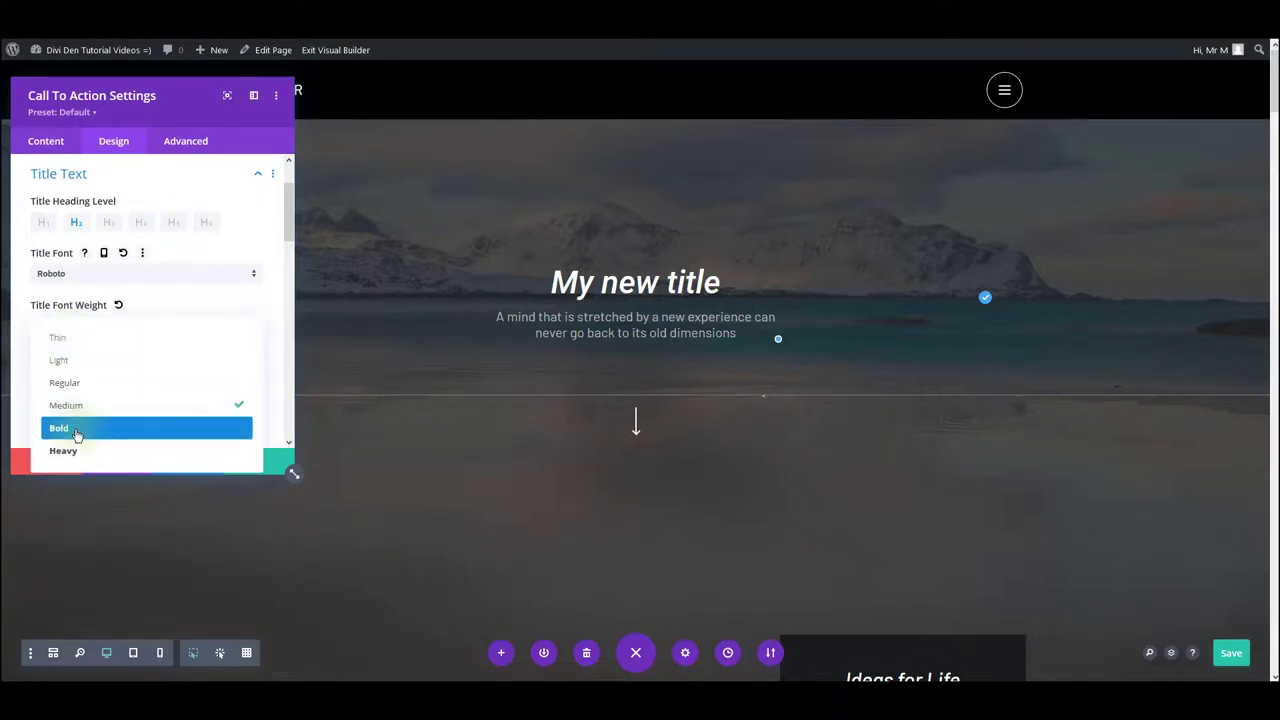
{"action": "left_click", "coordinate": [78, 427]}
Step: Toggle the title's italic style off and back on, and center the title text after trying right alignment
{"action": "left_click", "coordinate": [47, 377]}
{"action": "scroll", "coordinate": [50, 378], "scroll_direction": "down", "scroll_amount": 3}
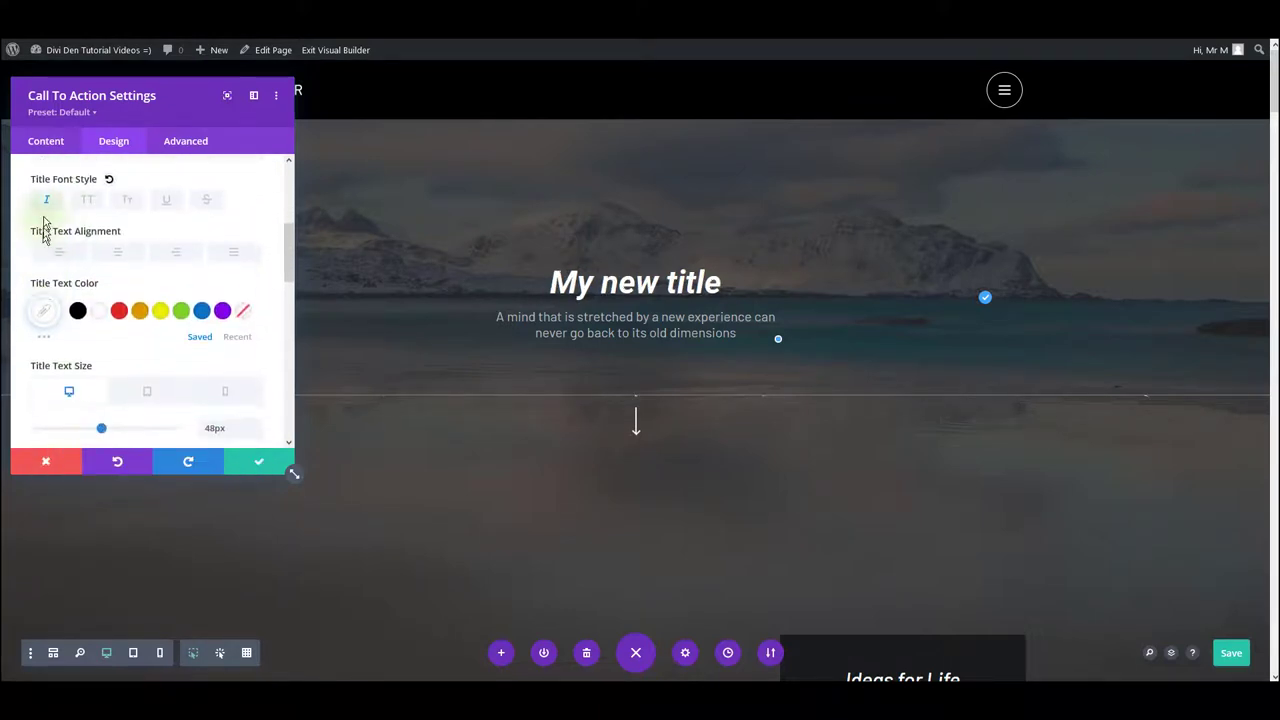
{"action": "left_click", "coordinate": [47, 205]}
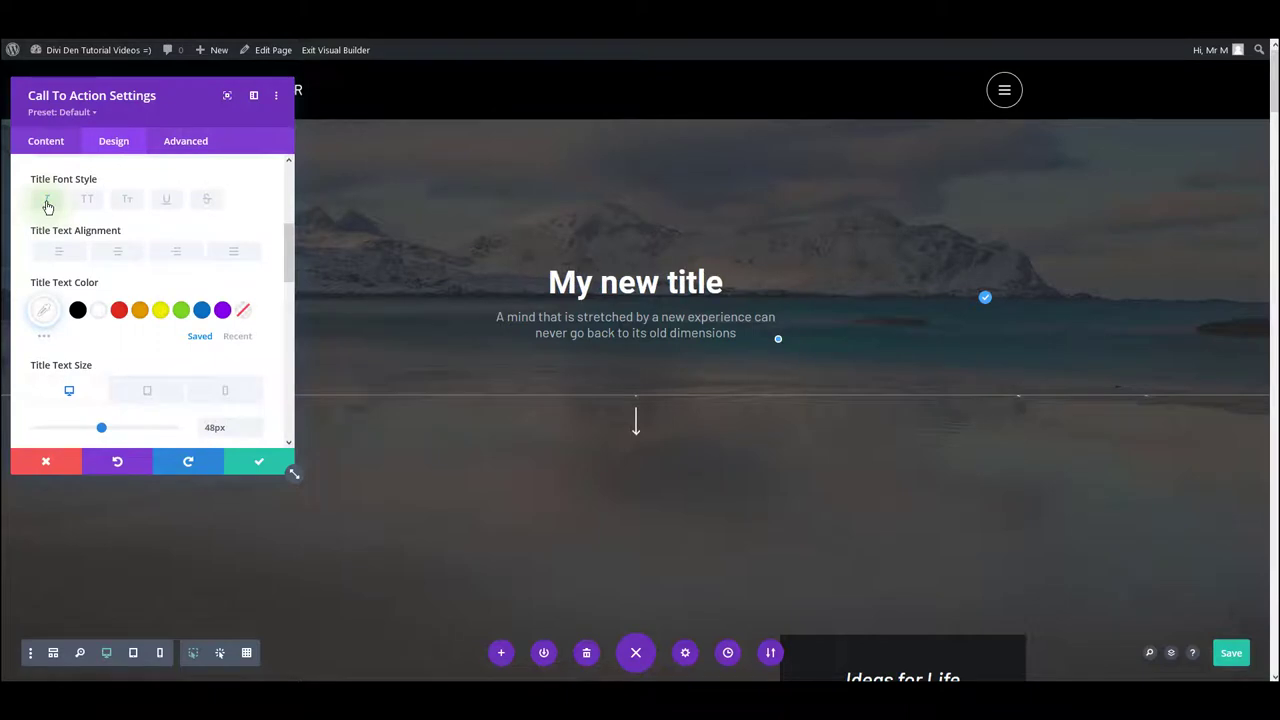
{"action": "left_click", "coordinate": [47, 205]}
{"action": "left_click", "coordinate": [172, 254]}
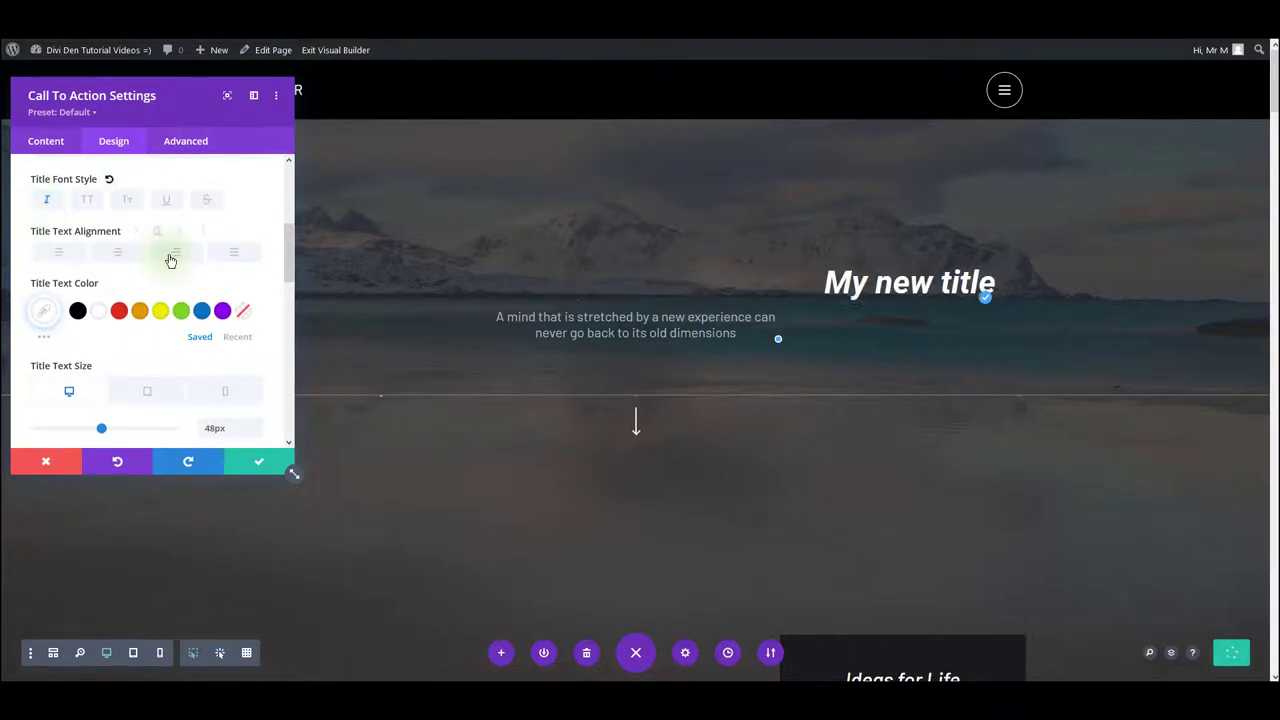
{"action": "left_click", "coordinate": [122, 256]}
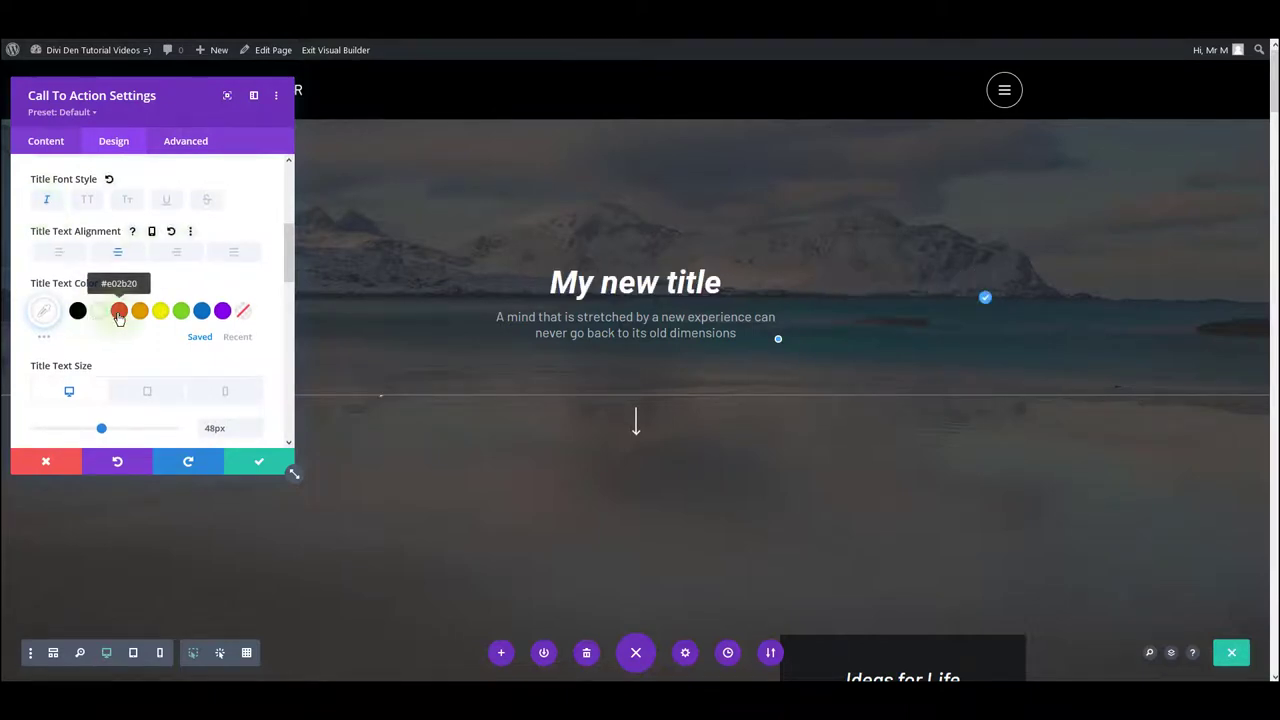
Step: Set the title text color to green and its desktop text size to 77px
{"action": "left_click", "coordinate": [119, 311]}
{"action": "left_click", "coordinate": [187, 314]}
{"action": "scroll", "coordinate": [134, 340], "scroll_direction": "down", "scroll_amount": 2}
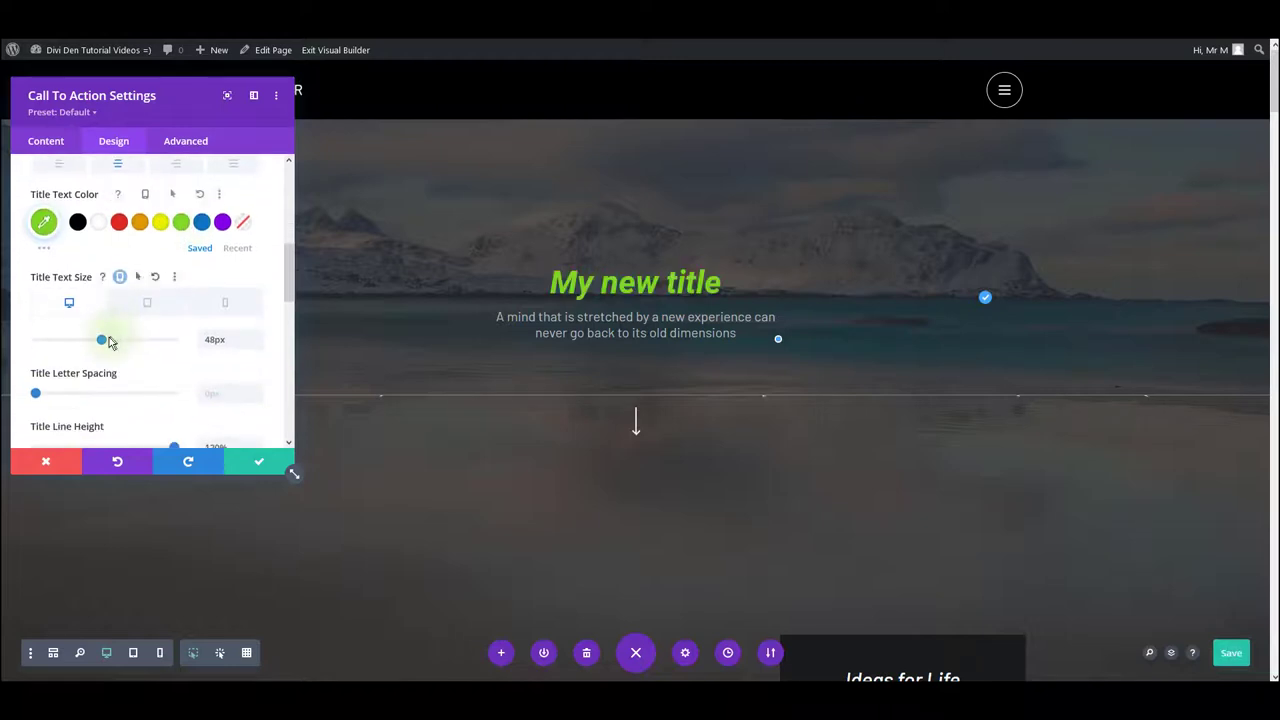
{"action": "left_click_drag", "start_coordinate": [131, 345], "coordinate": [142, 339]}
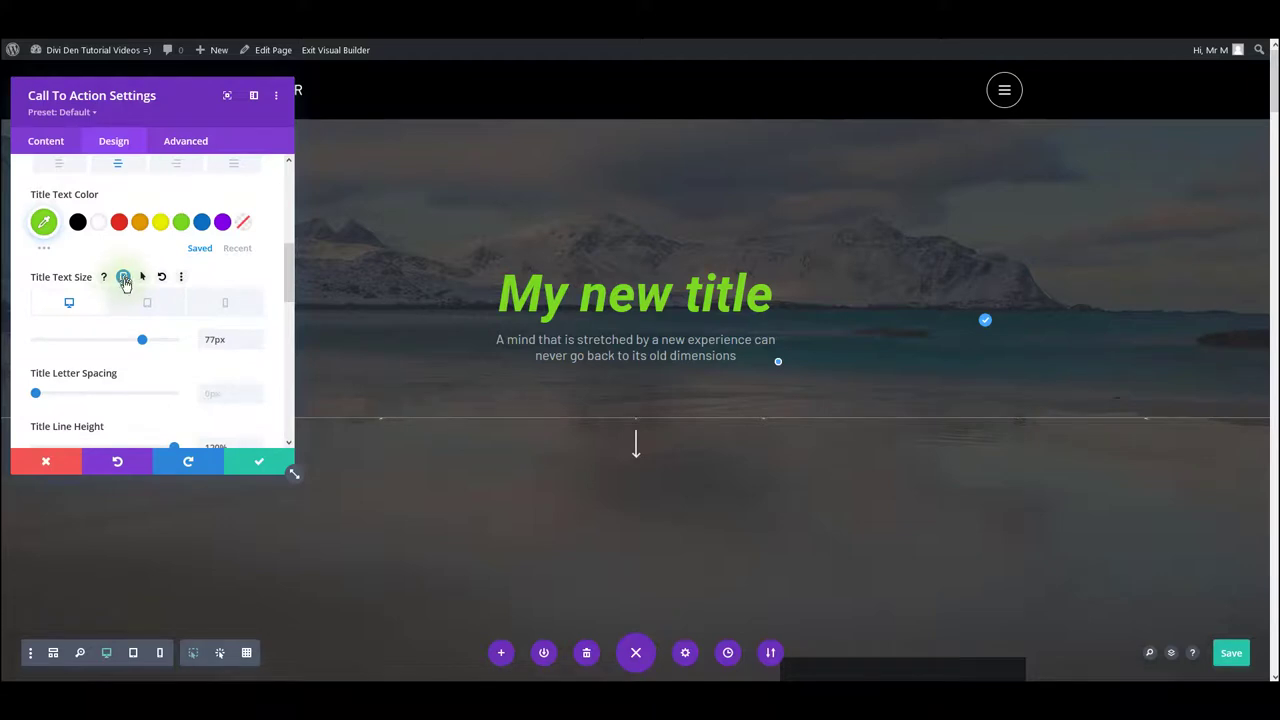
Step: Examine the title text size for tablet and phone in the responsive previews, and return to the desktop view
{"action": "left_click", "coordinate": [147, 301]}
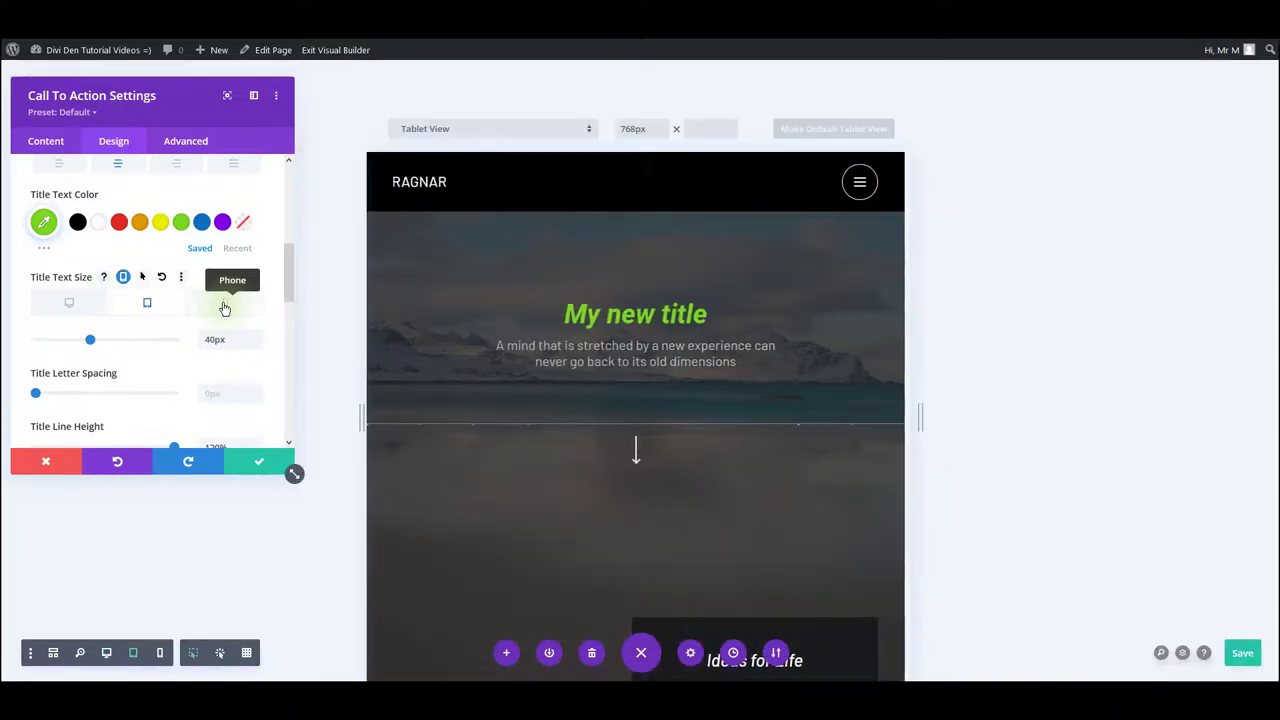
{"action": "left_click", "coordinate": [224, 308]}
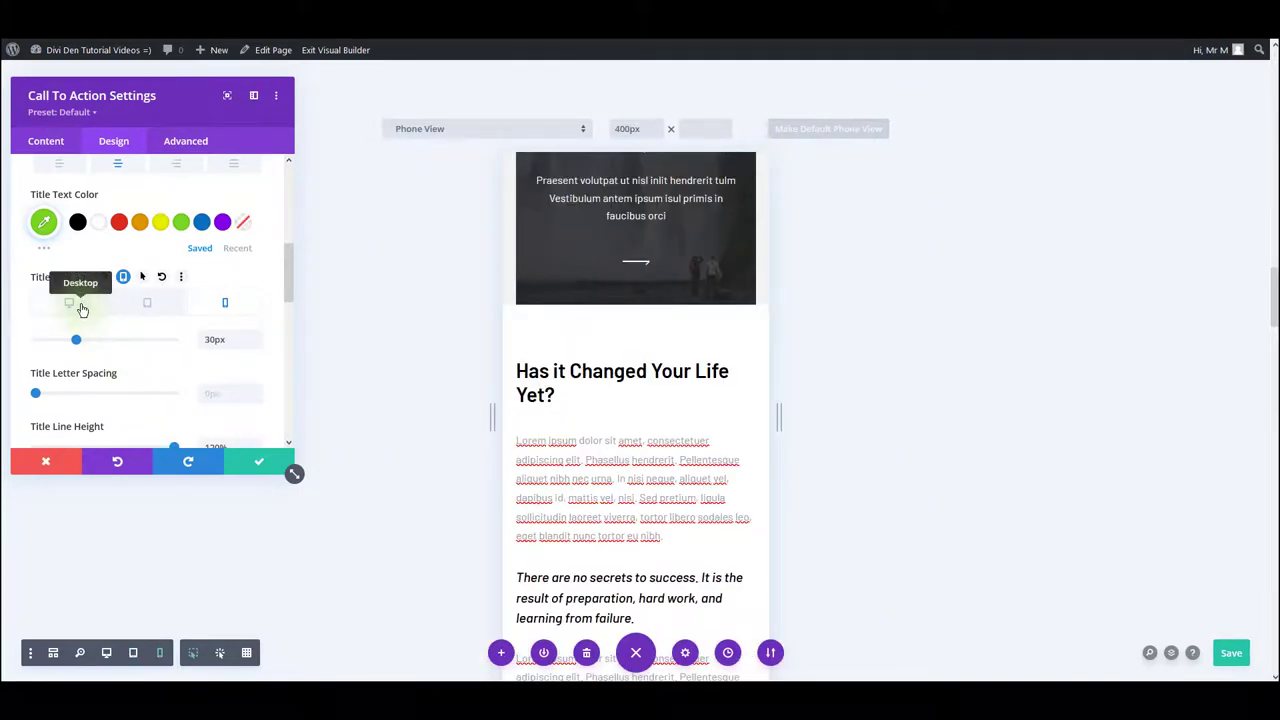
{"action": "left_click", "coordinate": [92, 313]}
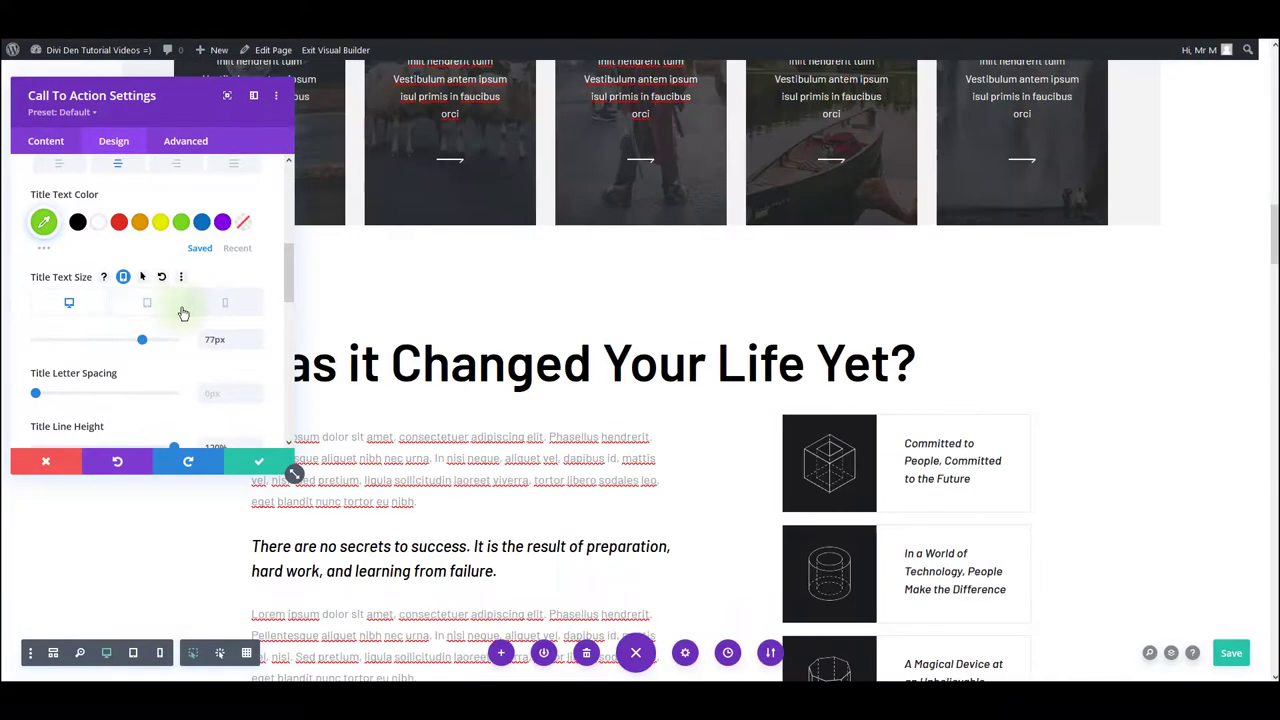
{"action": "left_click", "coordinate": [226, 304]}
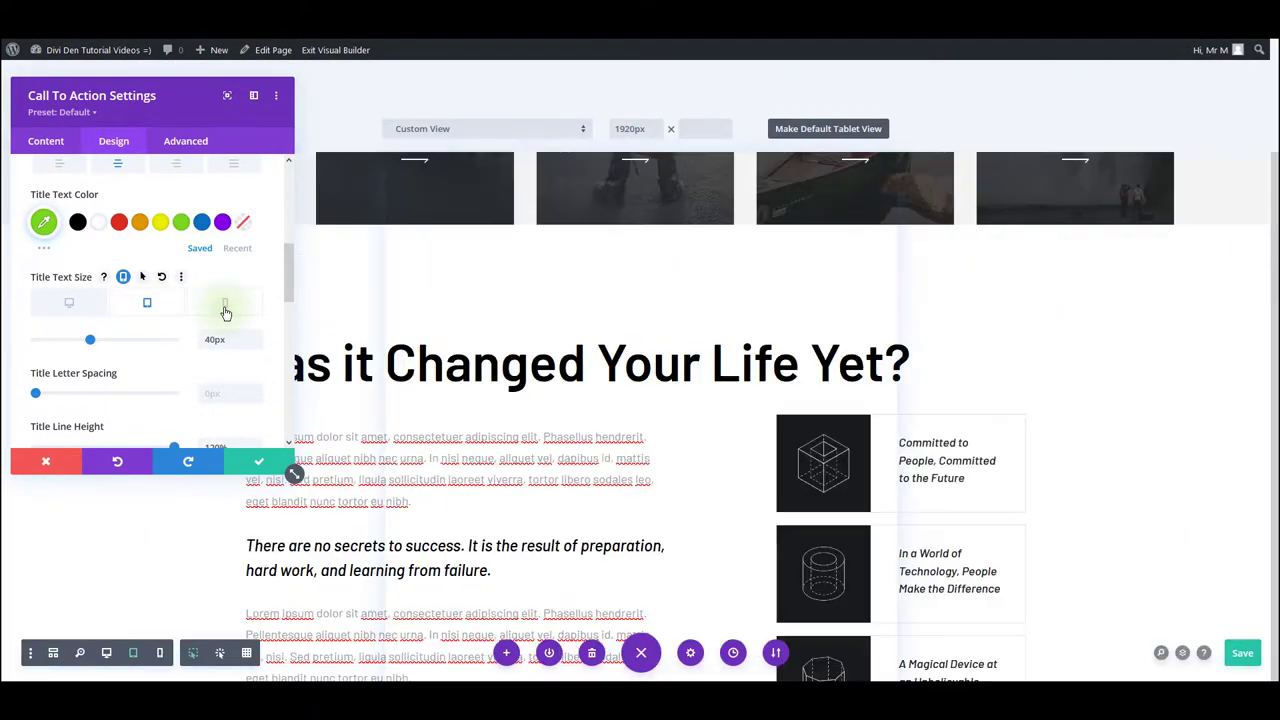
{"action": "scroll", "coordinate": [632, 336], "scroll_direction": "up", "scroll_amount": 6}
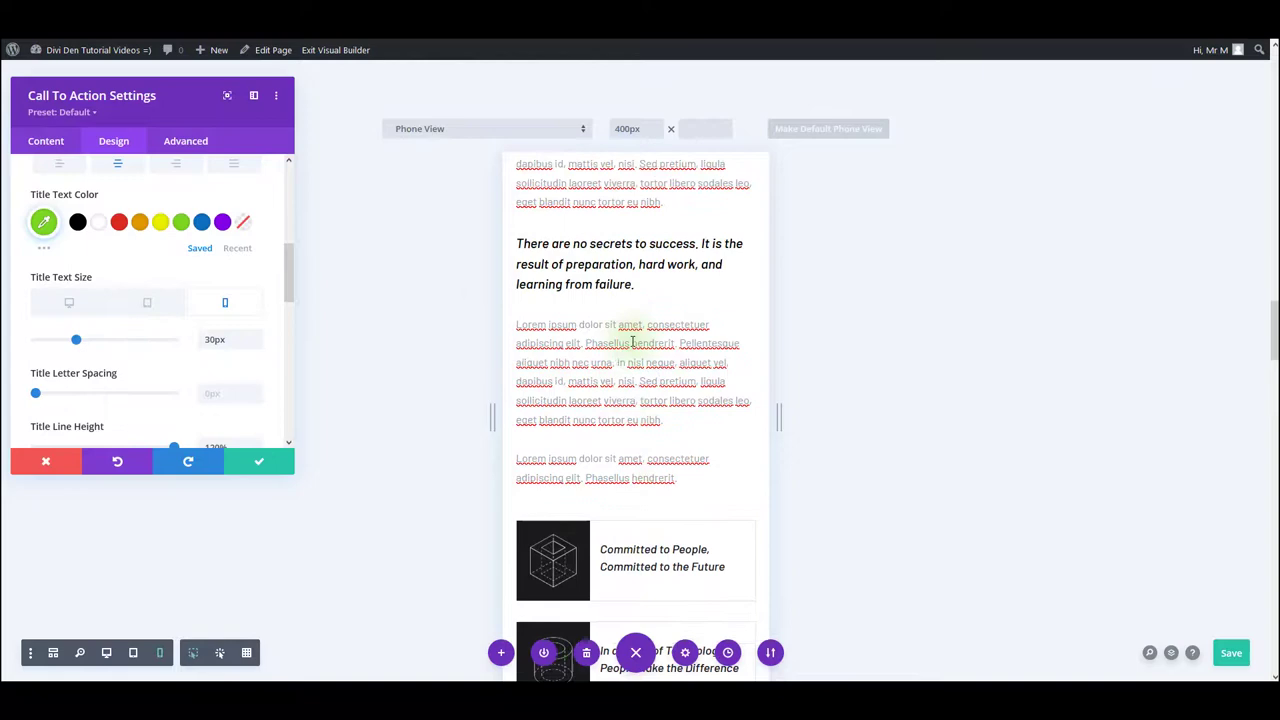
{"action": "scroll", "coordinate": [638, 366], "scroll_direction": "up", "scroll_amount": 3}
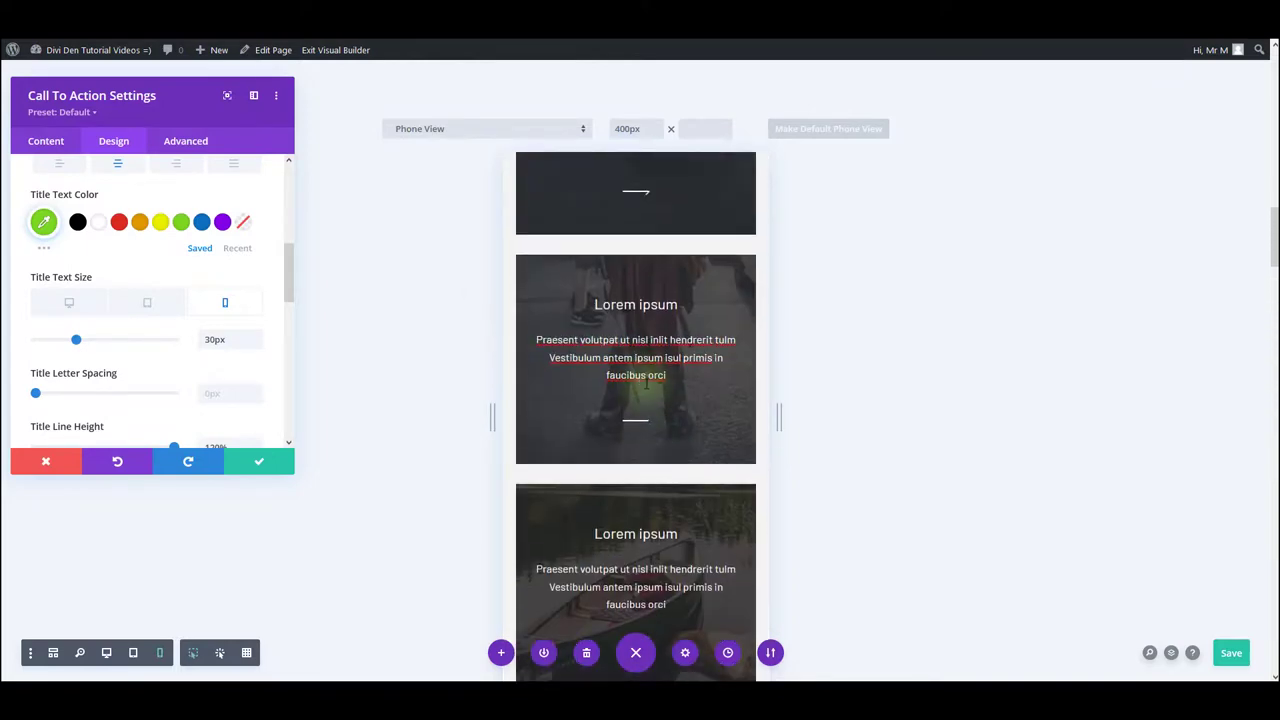
{"action": "scroll", "coordinate": [638, 366], "scroll_direction": "down", "scroll_amount": 5}
{"action": "left_click", "coordinate": [84, 302]}
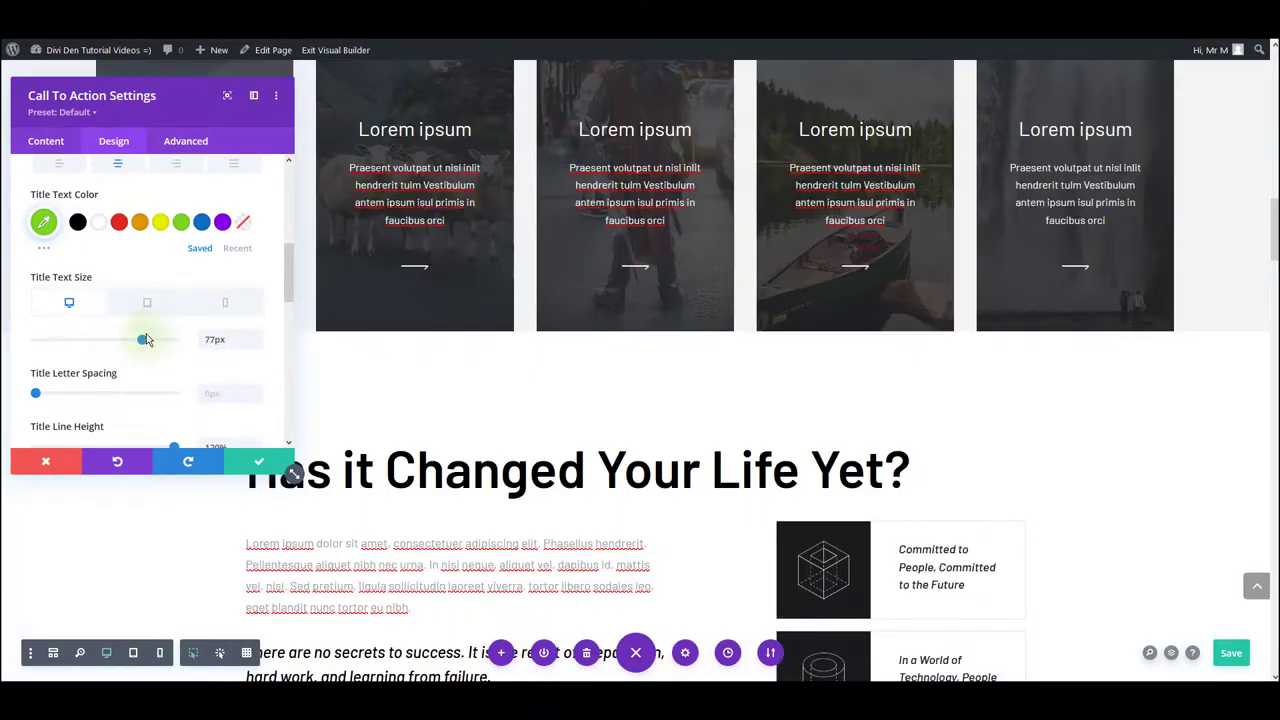
Step: Look through the call to action's custom CSS fields and return to its design options
{"action": "left_click", "coordinate": [170, 163]}
{"action": "left_click", "coordinate": [174, 145]}
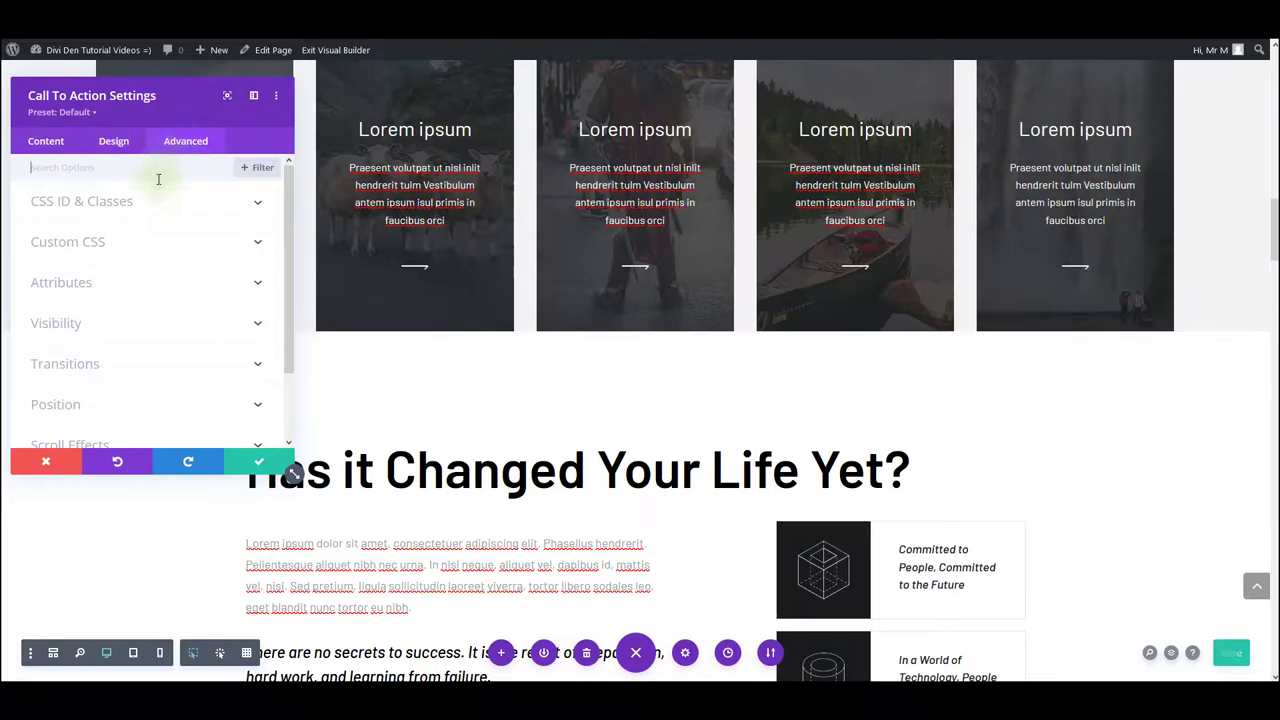
{"action": "left_click", "coordinate": [115, 244]}
{"action": "scroll", "coordinate": [120, 260], "scroll_direction": "down", "scroll_amount": 8}
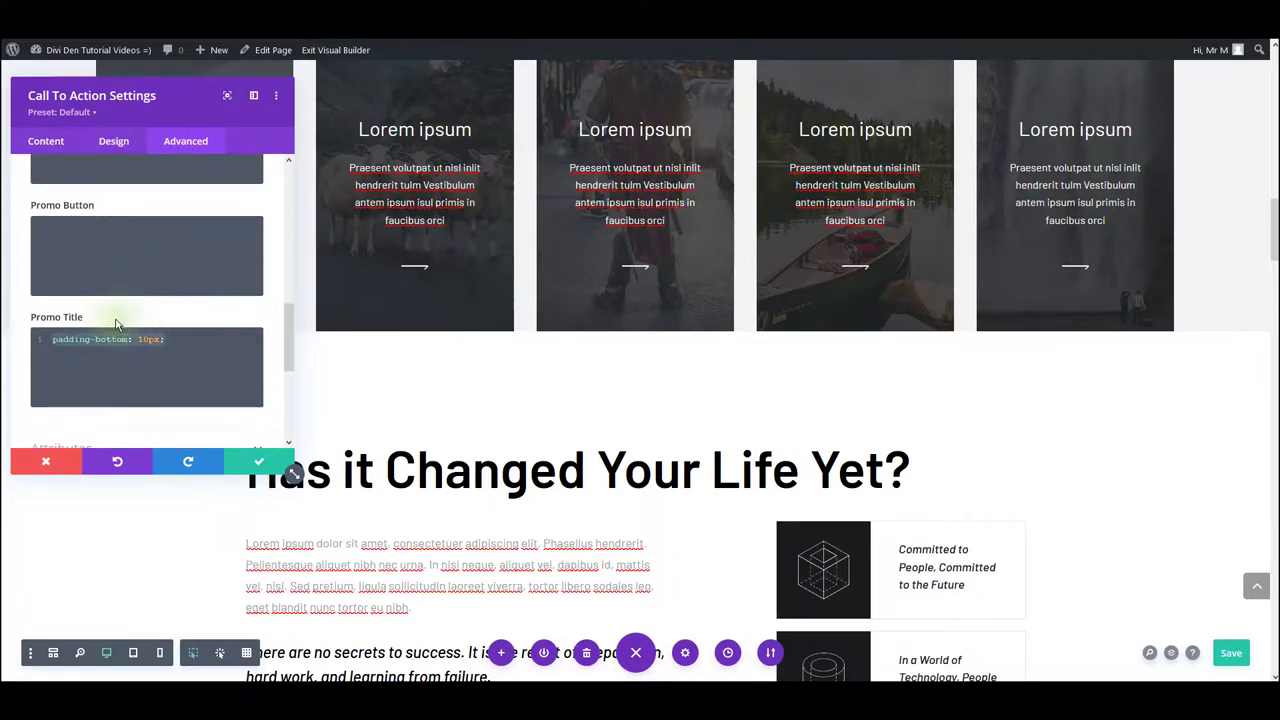
{"action": "scroll", "coordinate": [115, 325], "scroll_direction": "up", "scroll_amount": 8}
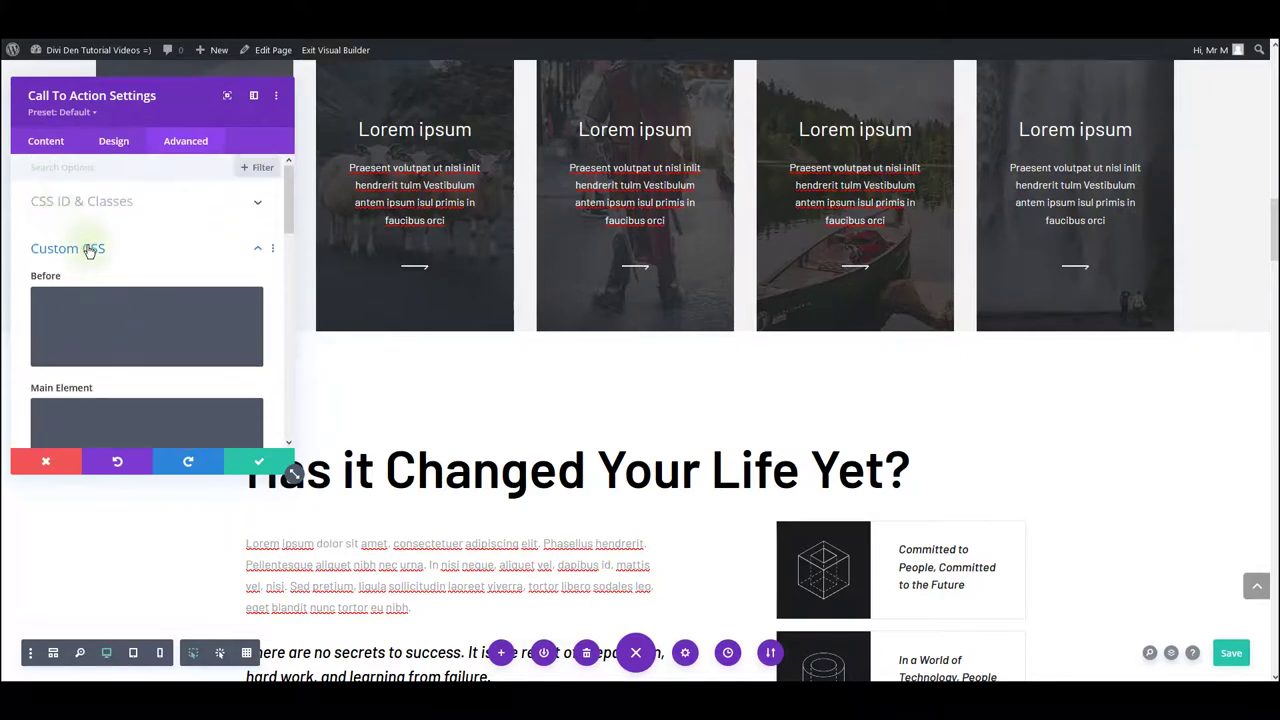
{"action": "left_click", "coordinate": [90, 250]}
{"action": "left_click", "coordinate": [114, 145]}
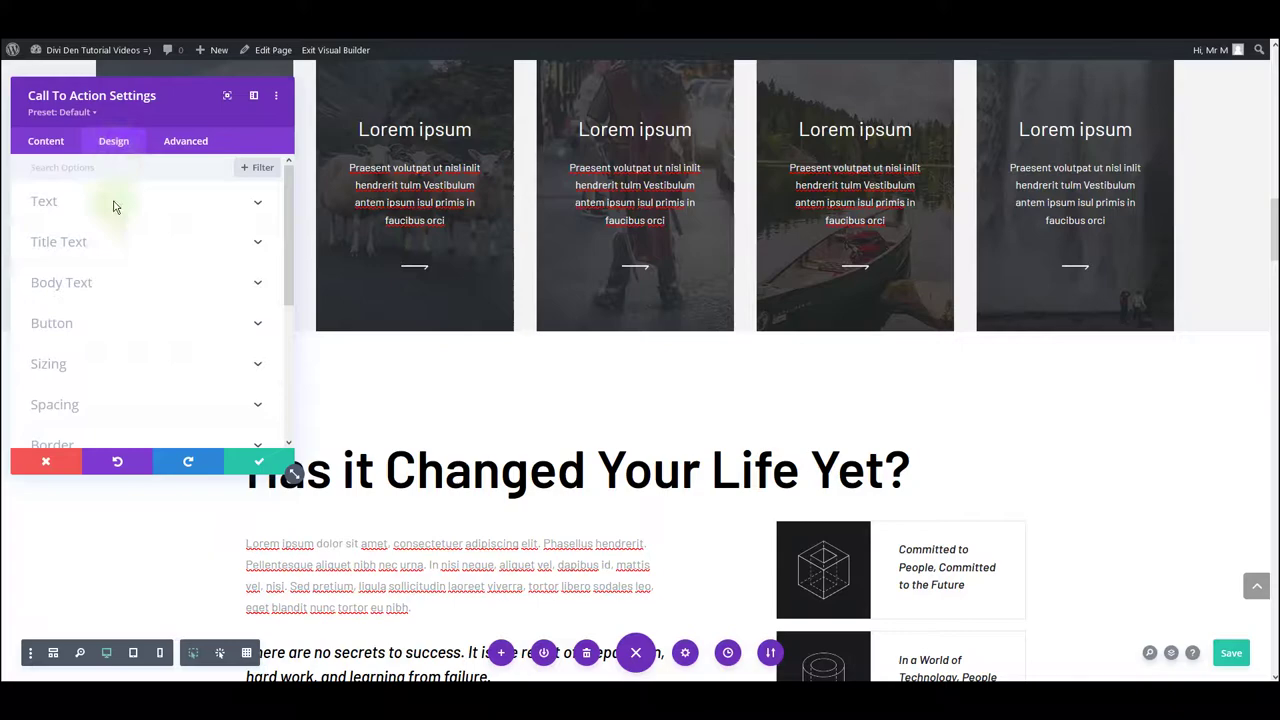
Step: Save the call to action's settings and duplicate the module in the hero header
{"action": "left_click", "coordinate": [260, 461]}
{"action": "scroll", "coordinate": [454, 423], "scroll_direction": "up", "scroll_amount": 20}
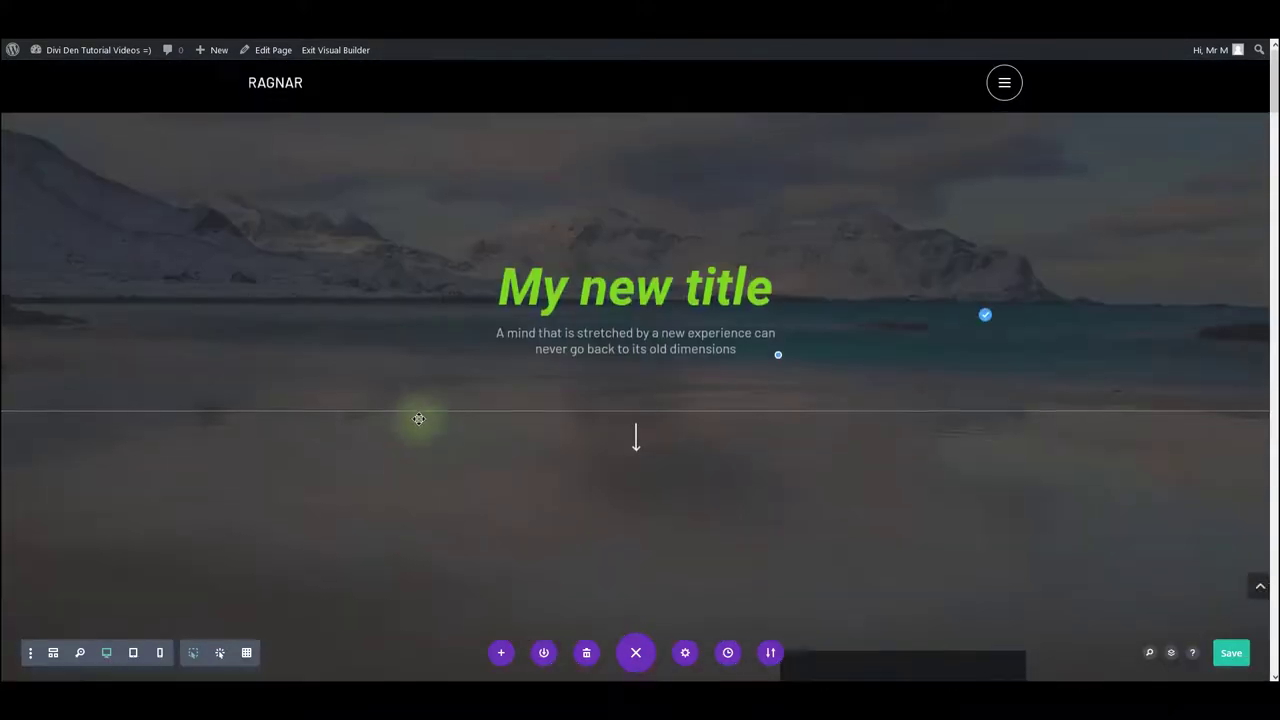
{"action": "mouse_move", "coordinate": [652, 295]}
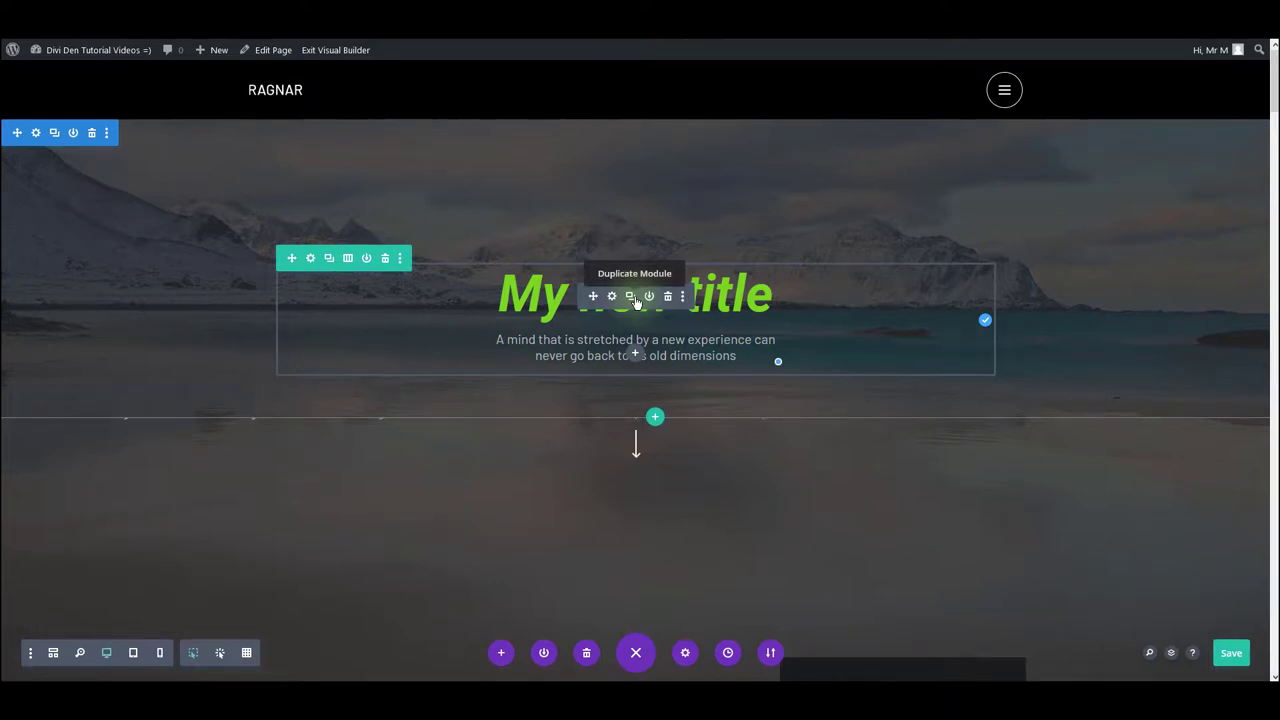
{"action": "left_click", "coordinate": [631, 297]}
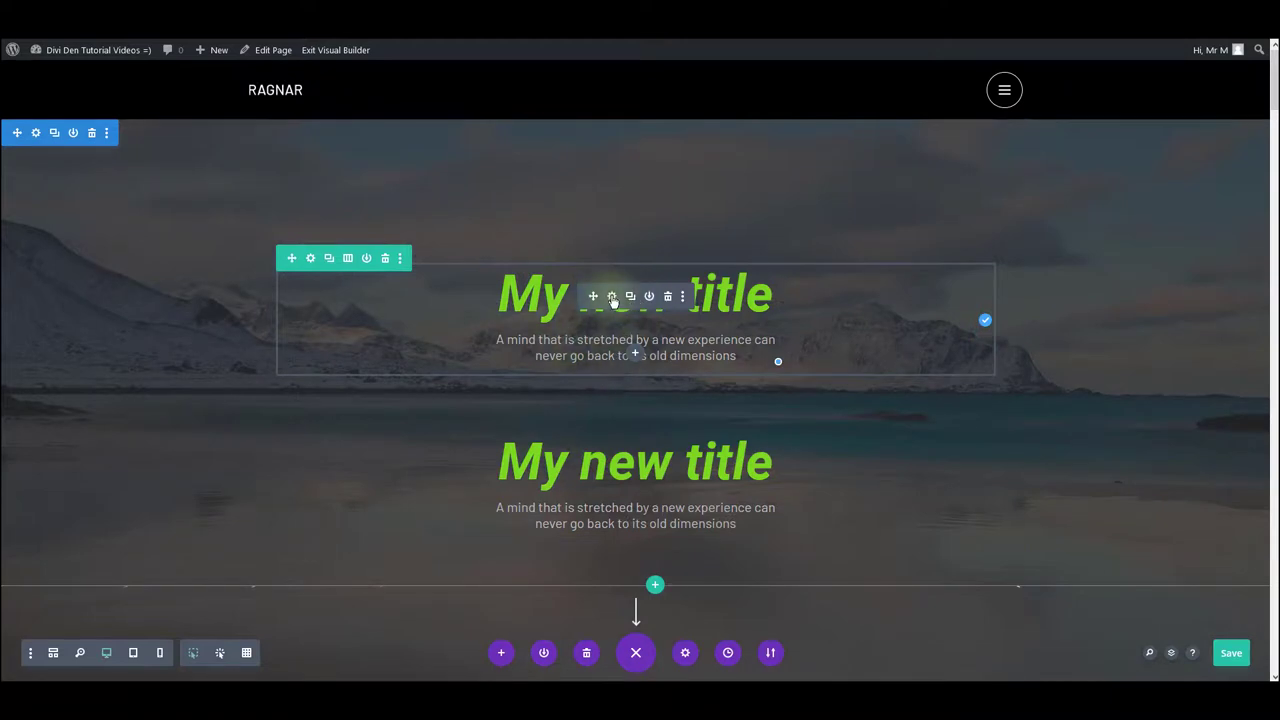
Step: Set the upper call to action's title text color to white (#ffffff) and save the module settings
{"action": "left_click", "coordinate": [612, 297]}
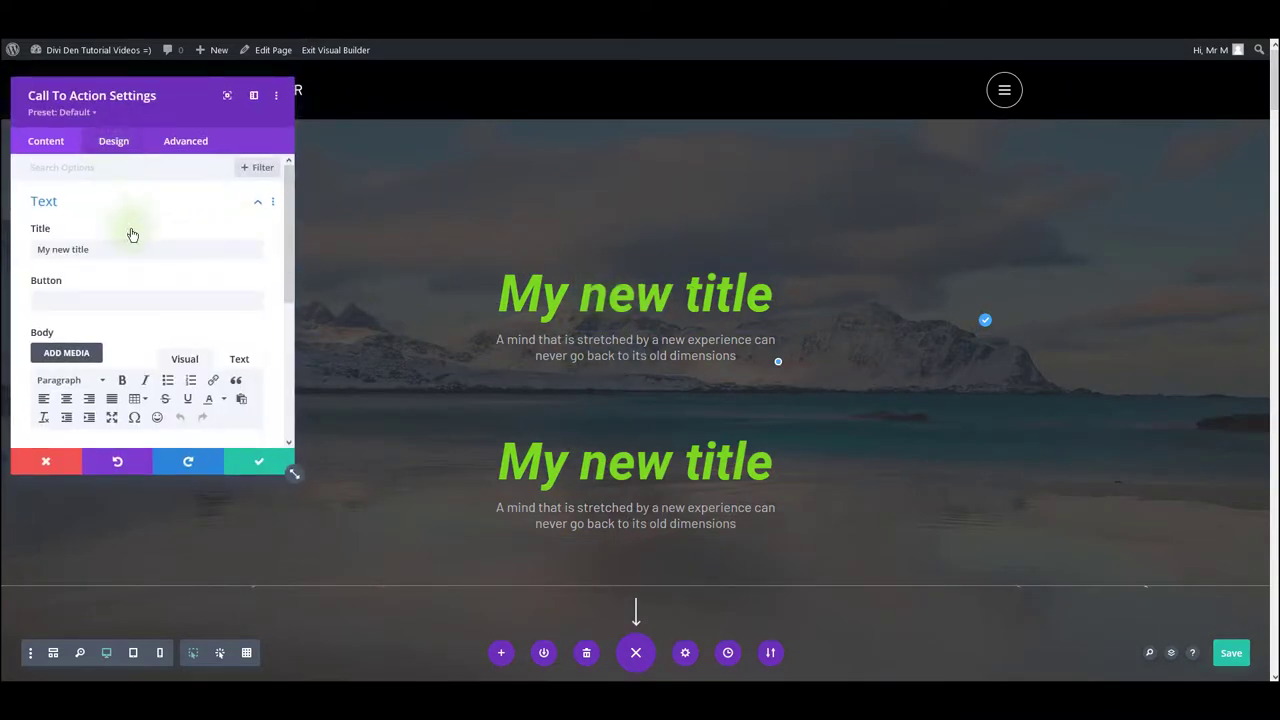
{"action": "scroll", "coordinate": [132, 234], "scroll_direction": "down", "scroll_amount": 3}
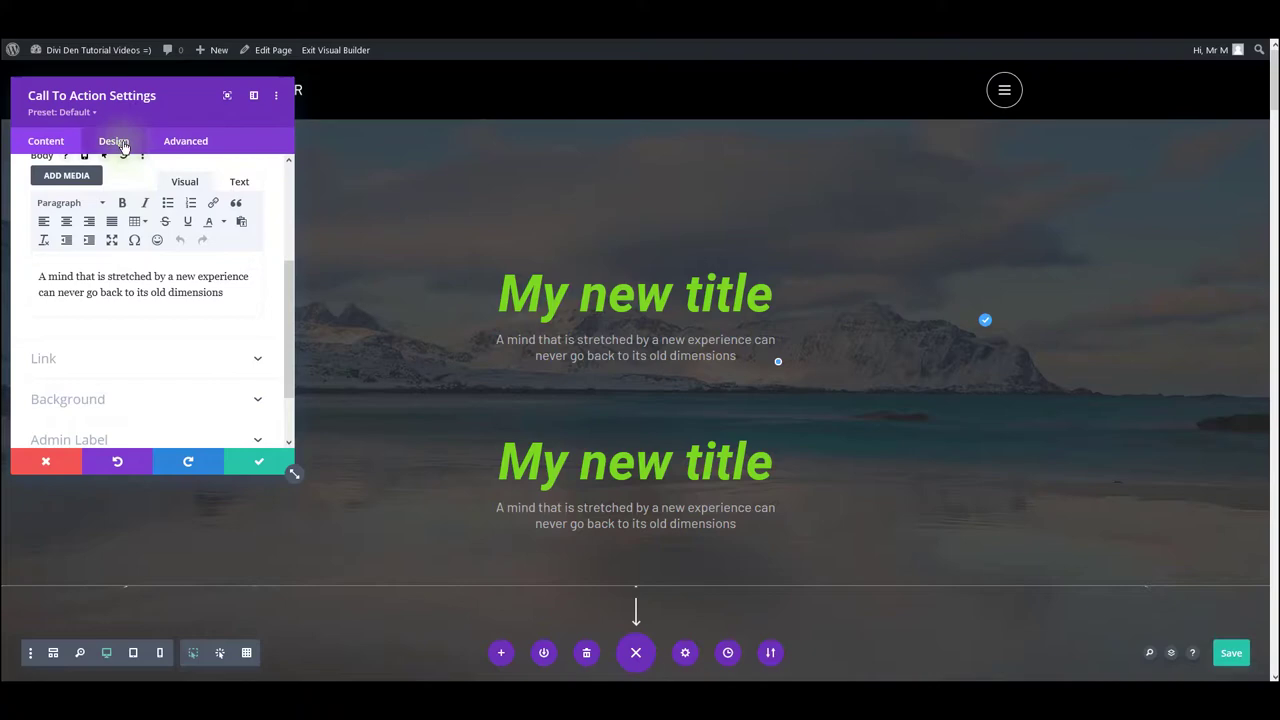
{"action": "left_click", "coordinate": [113, 141]}
{"action": "left_click", "coordinate": [97, 250]}
{"action": "scroll", "coordinate": [105, 320], "scroll_direction": "down", "scroll_amount": 2}
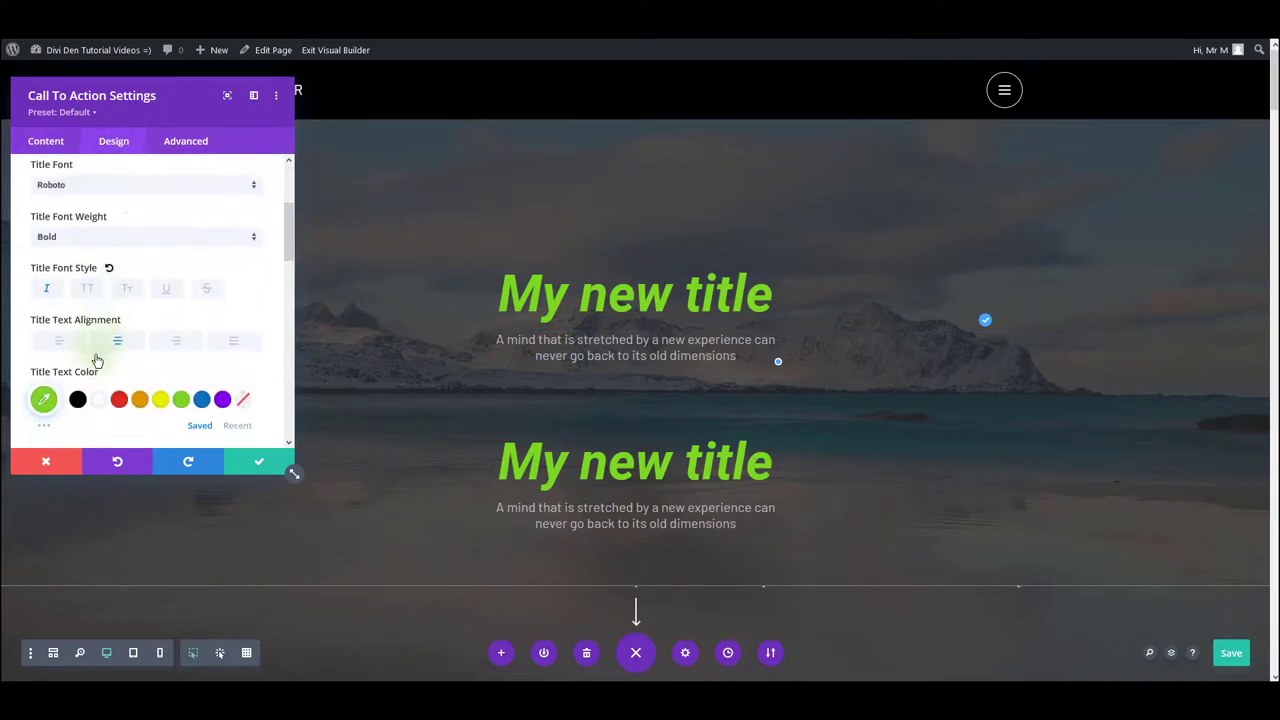
{"action": "scroll", "coordinate": [100, 340], "scroll_direction": "down", "scroll_amount": 1}
{"action": "left_click", "coordinate": [98, 314]}
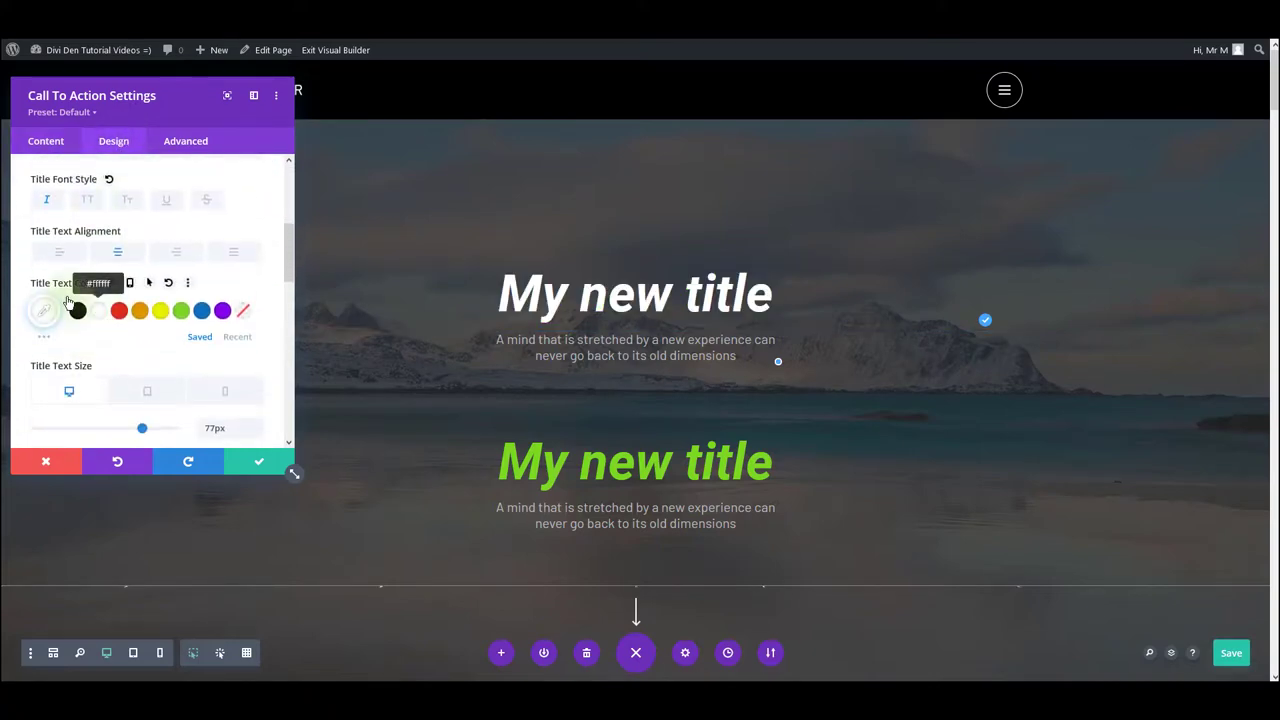
{"action": "left_click", "coordinate": [262, 462]}
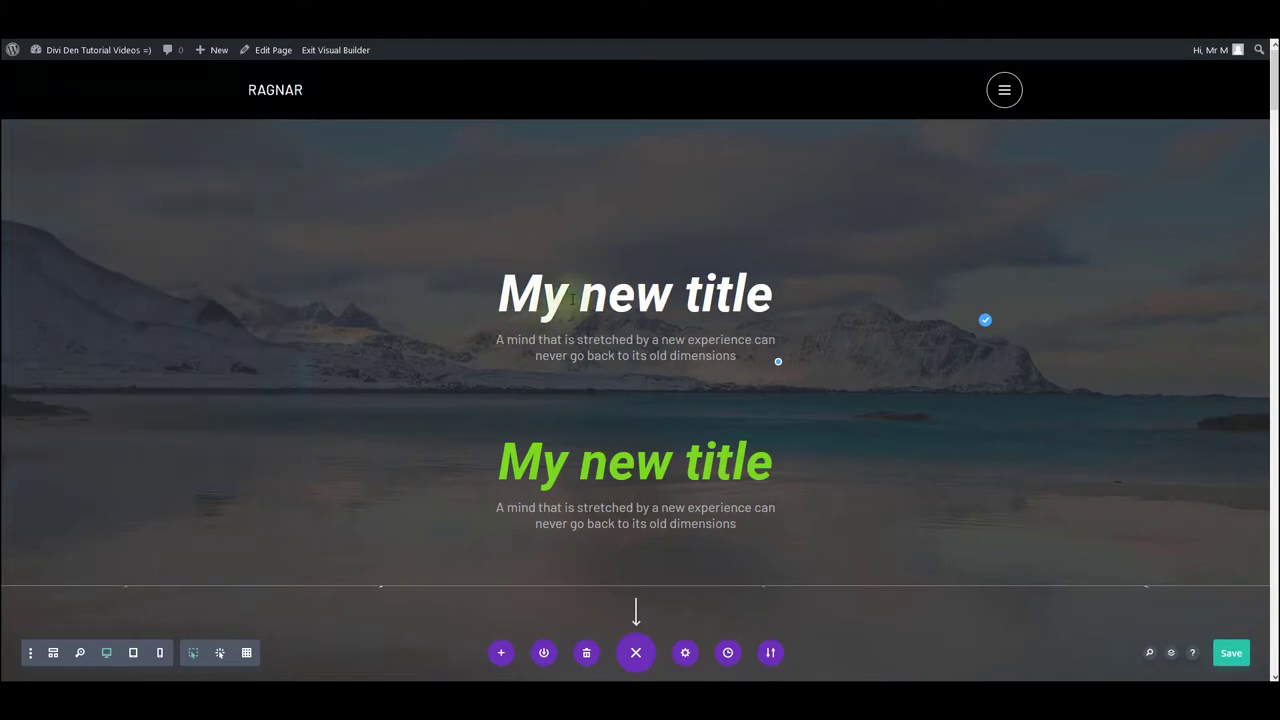
Step: Copy the module styles from the upper call to action and paste them onto the lower duplicate
{"action": "right_click", "coordinate": [614, 298]}
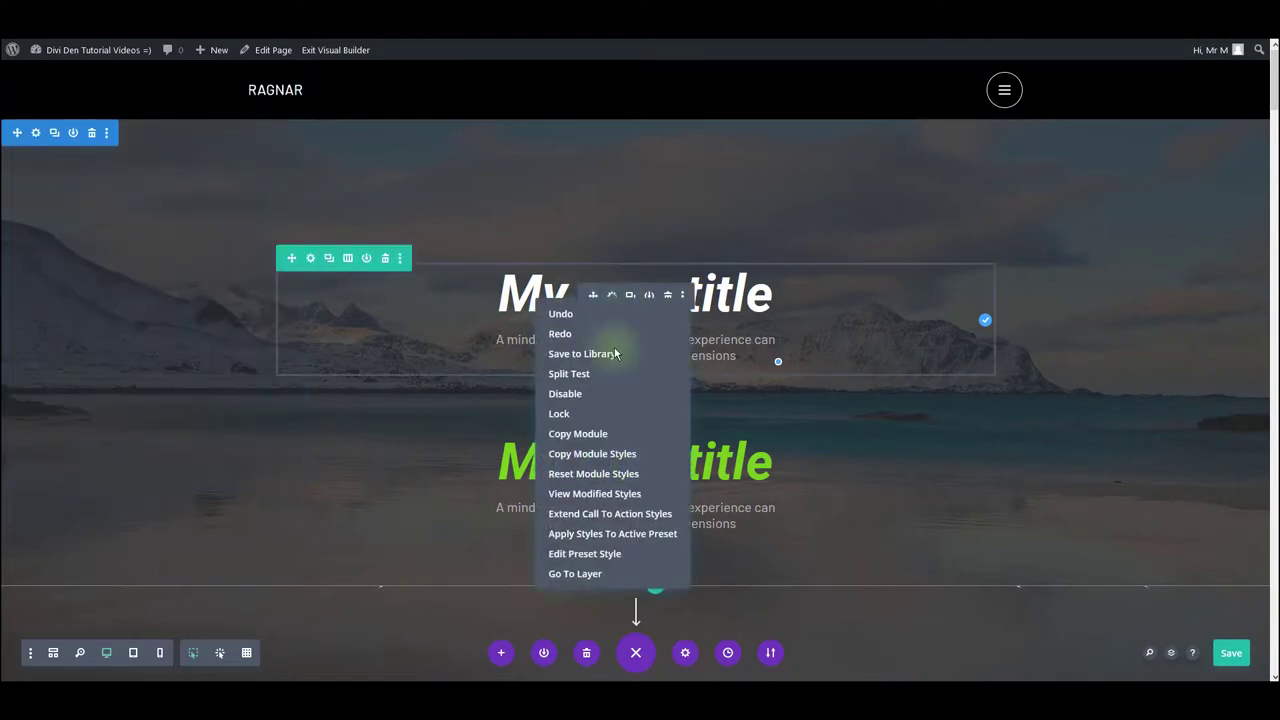
{"action": "left_click", "coordinate": [613, 463]}
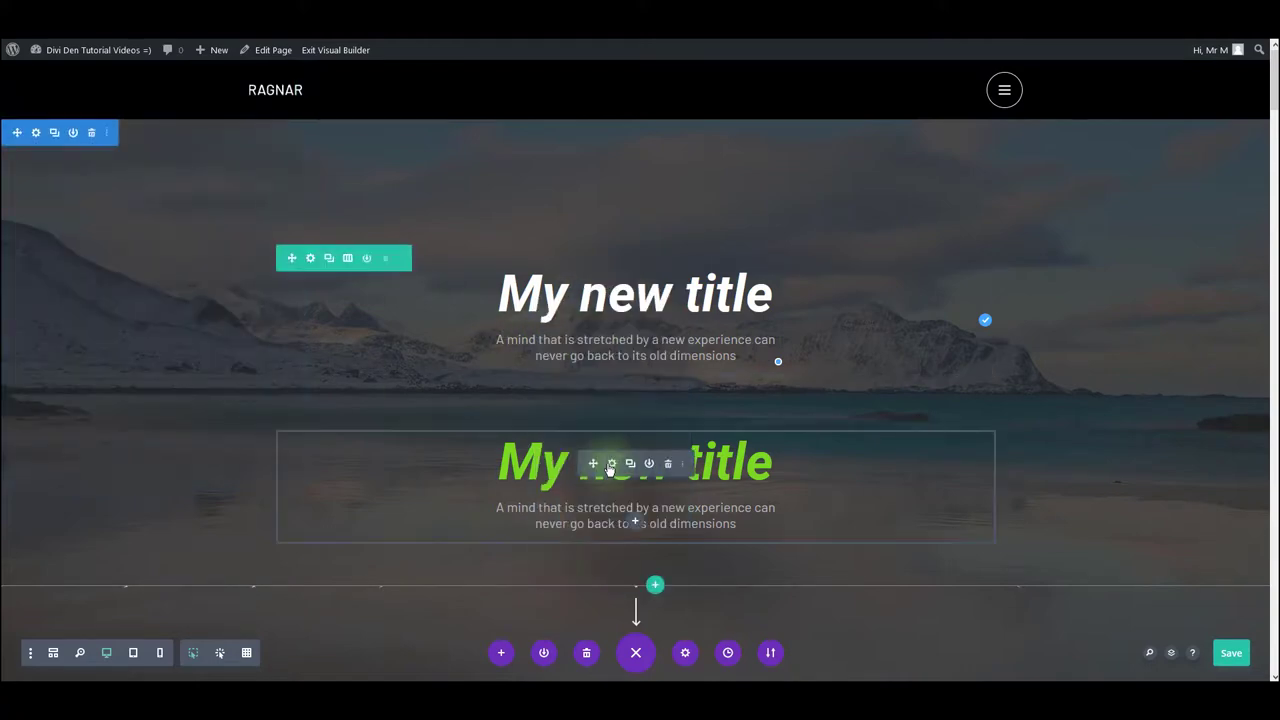
{"action": "right_click", "coordinate": [613, 468]}
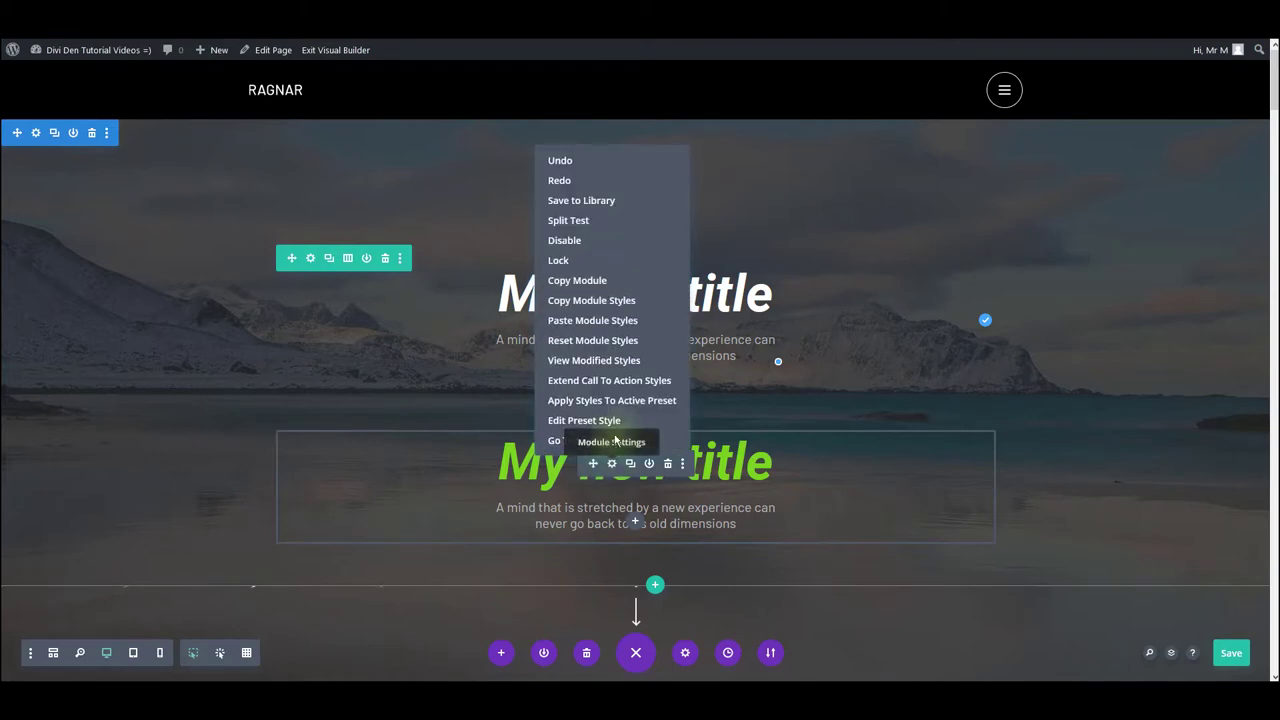
{"action": "left_click", "coordinate": [619, 330]}
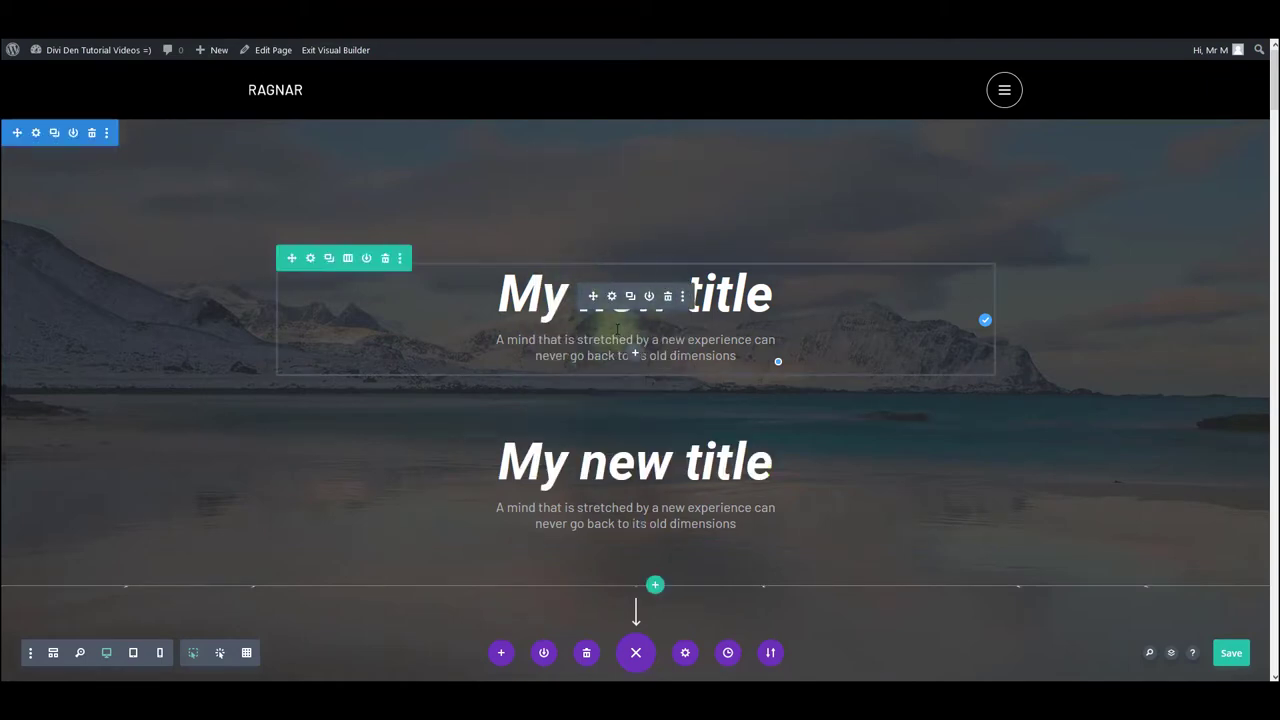